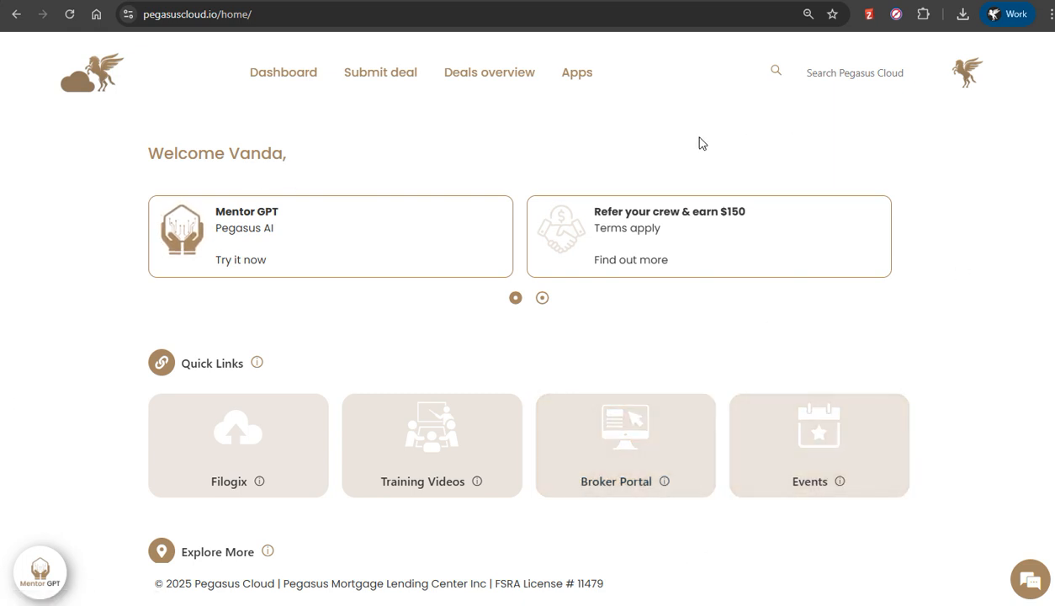
# Step: Open the Open House Feature Sheet tool from the Pegasus Cloud apps
pyautogui.moveTo(588, 77)
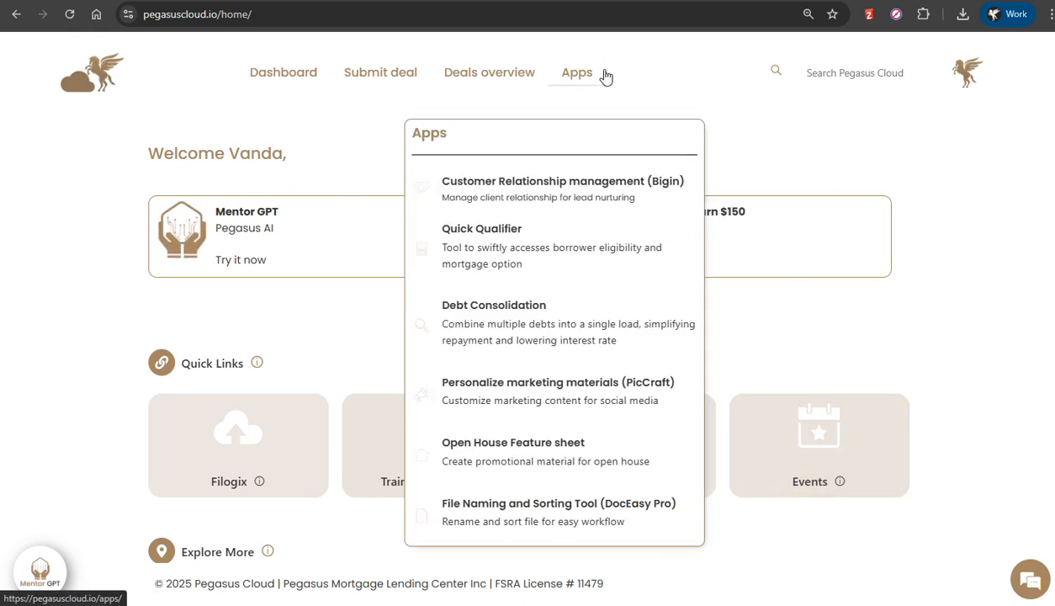
pyautogui.click(587, 78)
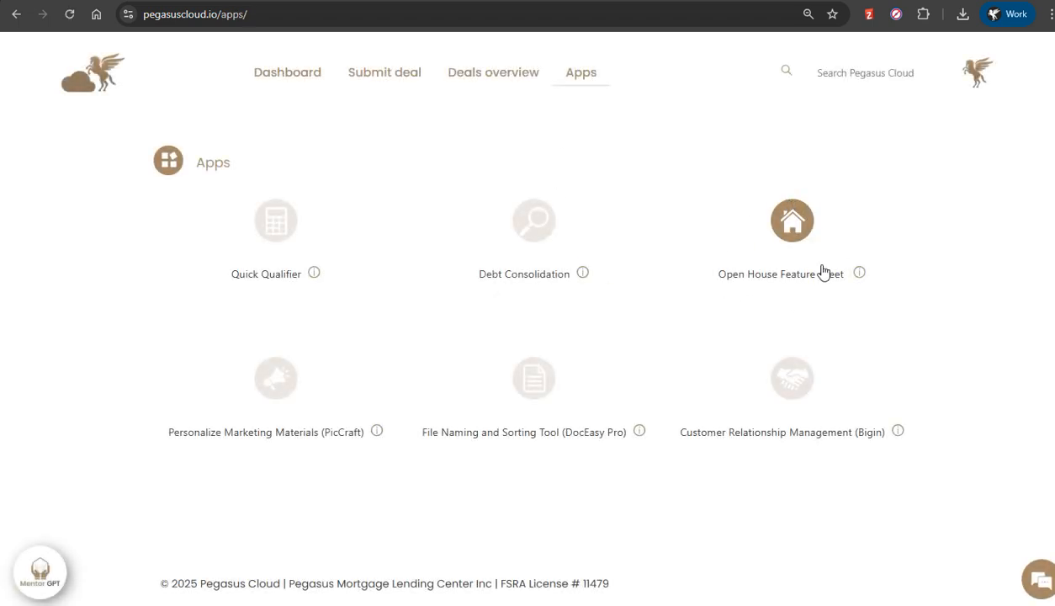
pyautogui.click(796, 229)
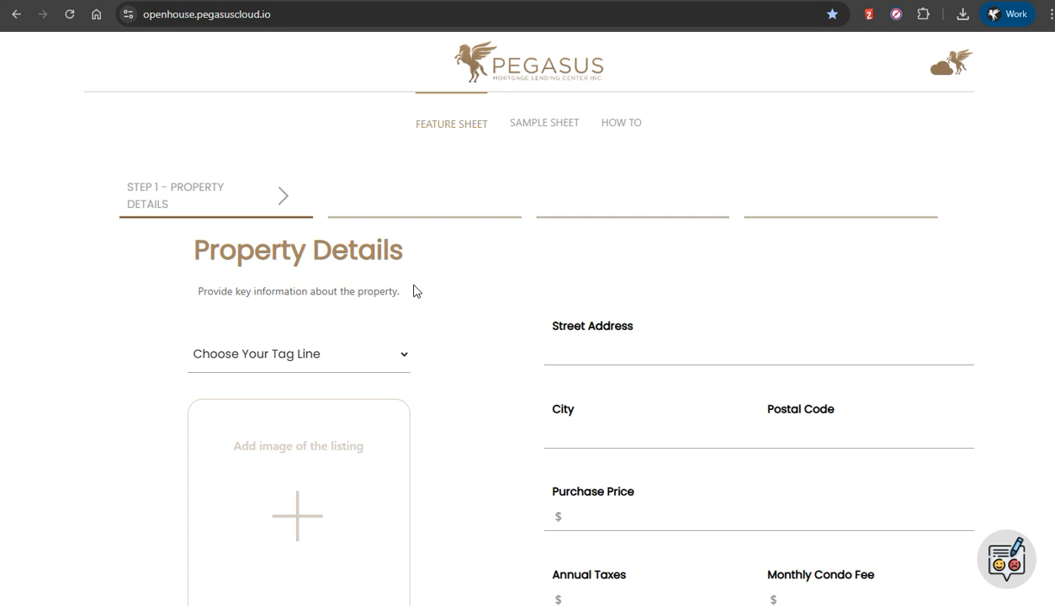
# Step: Choose the tag line "Mortgages Made Easy: Your Key to Property Ownership" for the feature sheet
pyautogui.scroll(-1, 4, 330)
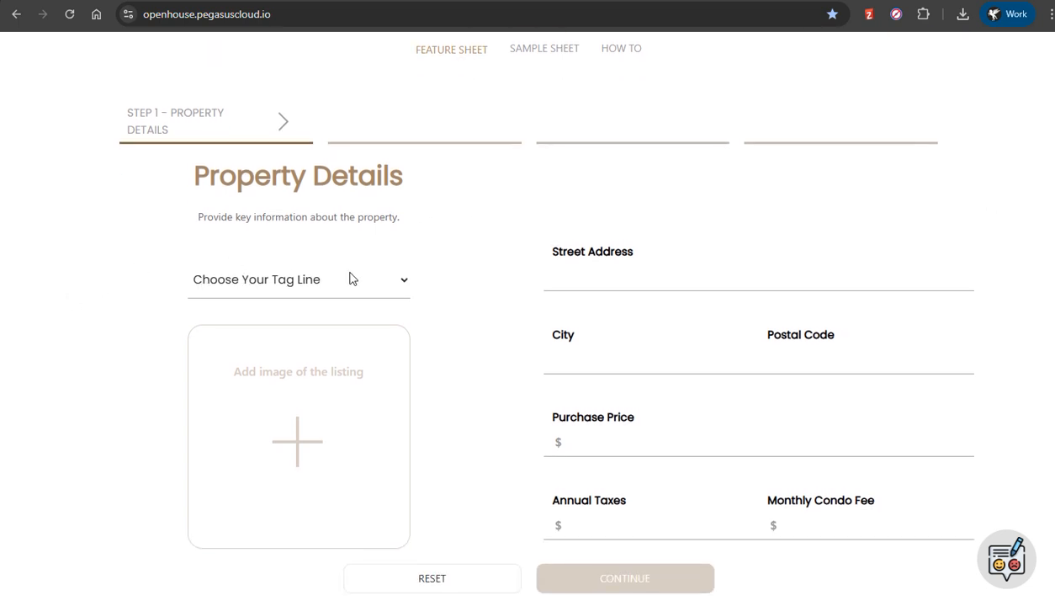
pyautogui.click(409, 284)
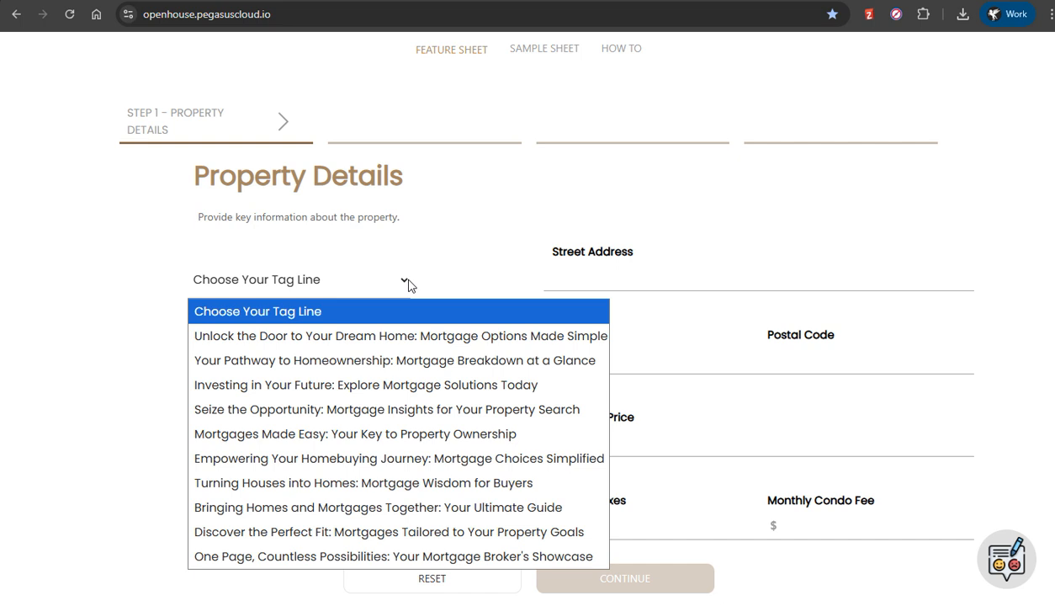
pyautogui.click(367, 434)
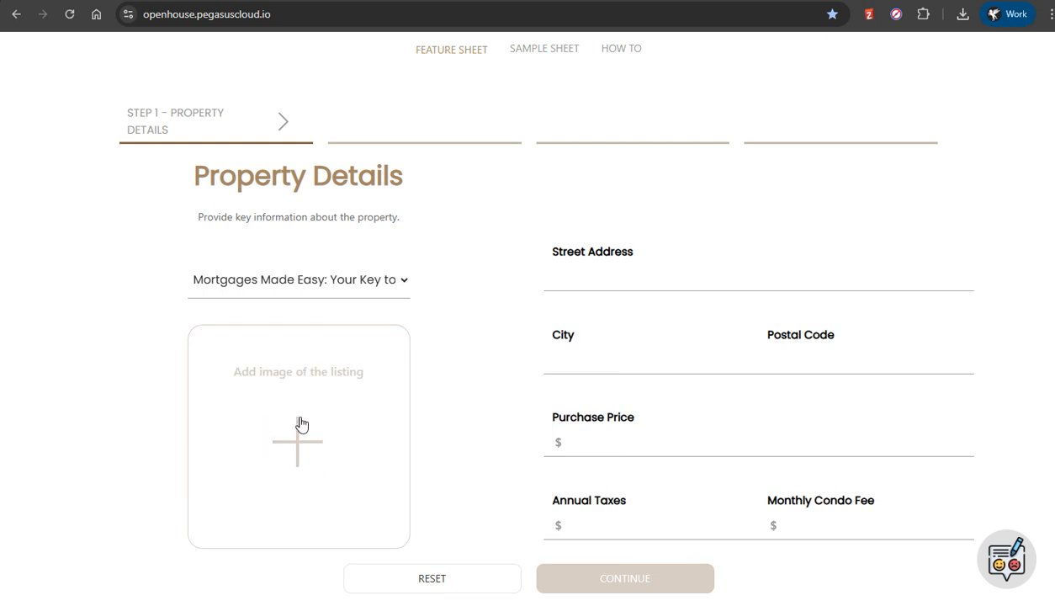
pyautogui.click(296, 446)
pyautogui.click(166, 95)
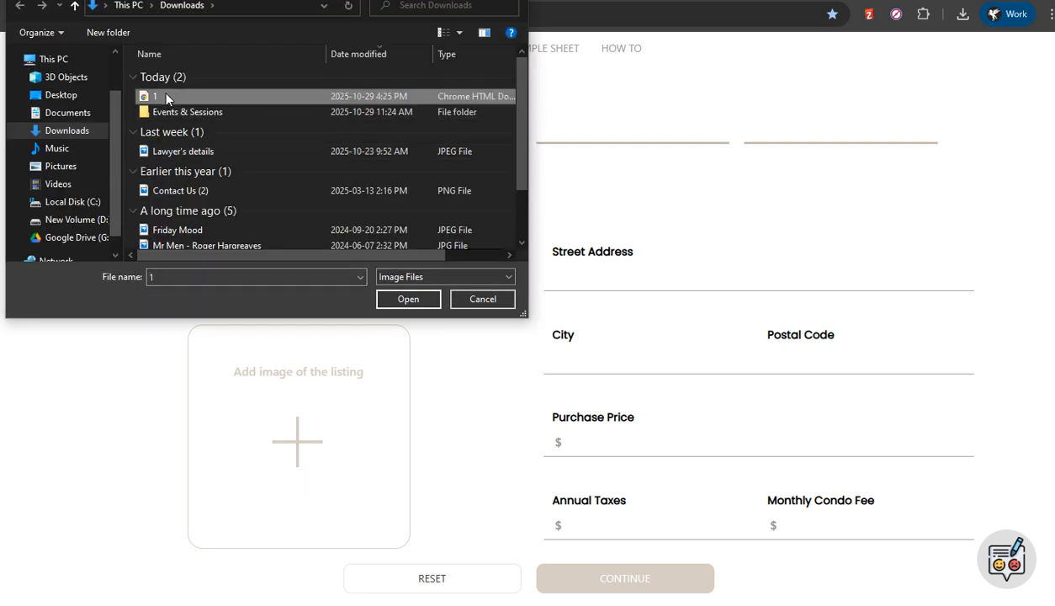
pyautogui.click(482, 299)
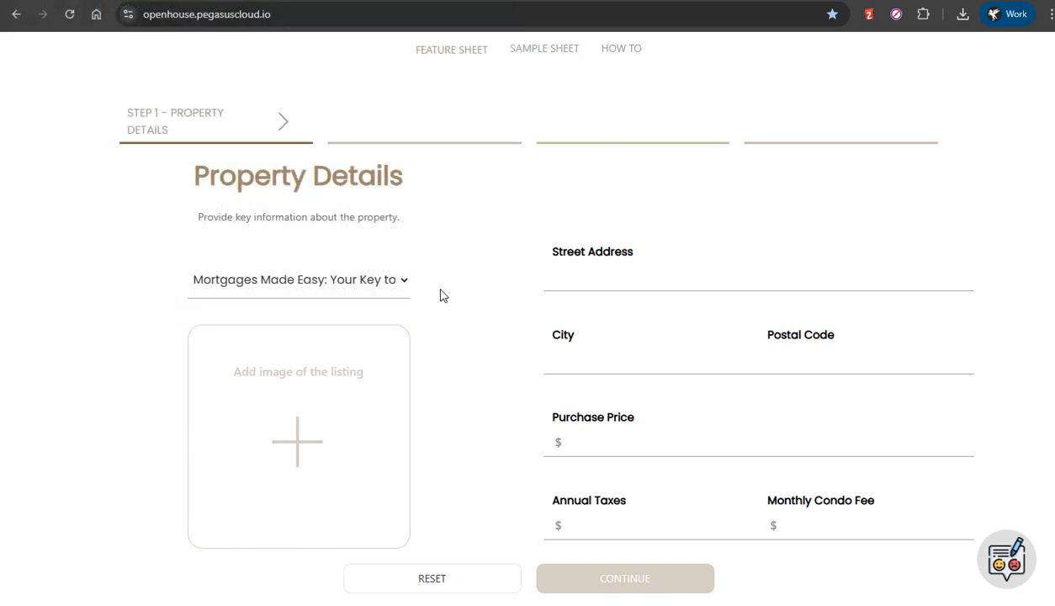
# Step: Fill in the property's street address, city and postal code from the saved address suggestion
pyautogui.scroll(-1, 442, 294)
pyautogui.click(565, 202)
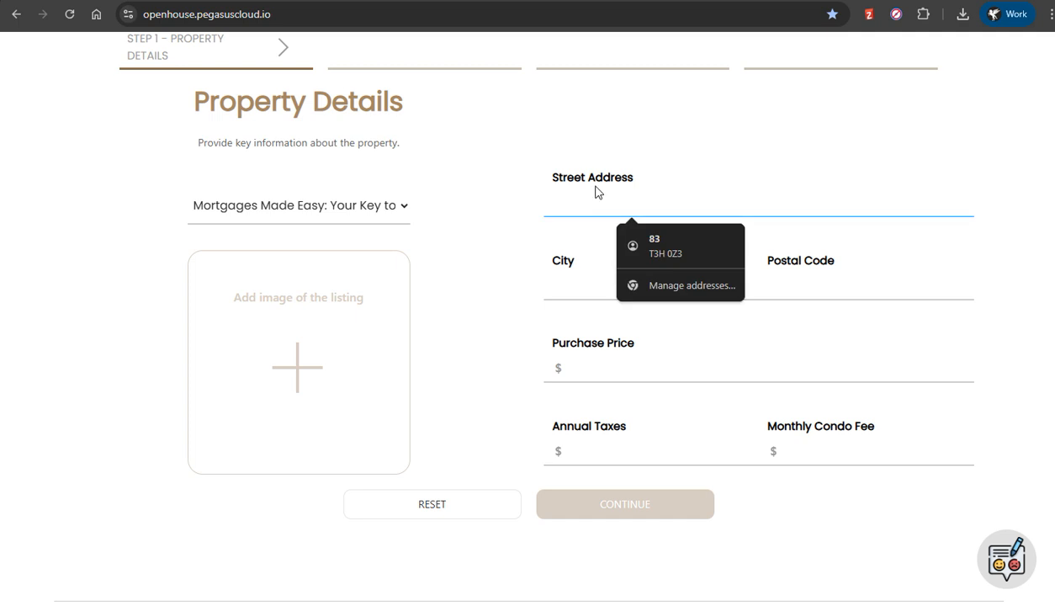
pyautogui.click(636, 238)
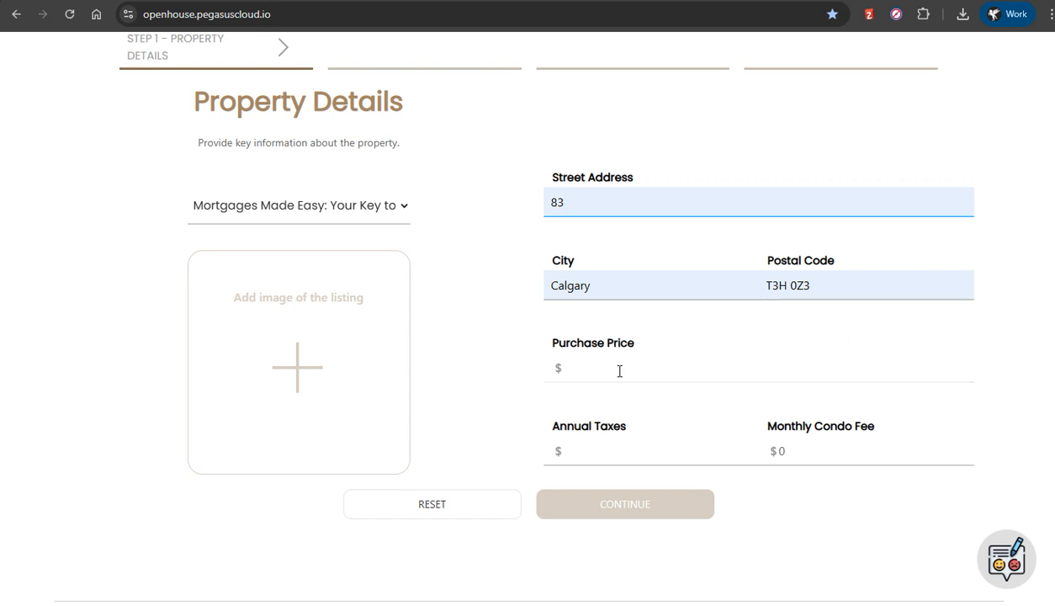
# Step: Set the purchase price to $600000 and annual taxes to $4800, leave the condo fee at $0, and continue to the mortgage details
pyautogui.click(582, 368)
pyautogui.click(669, 407)
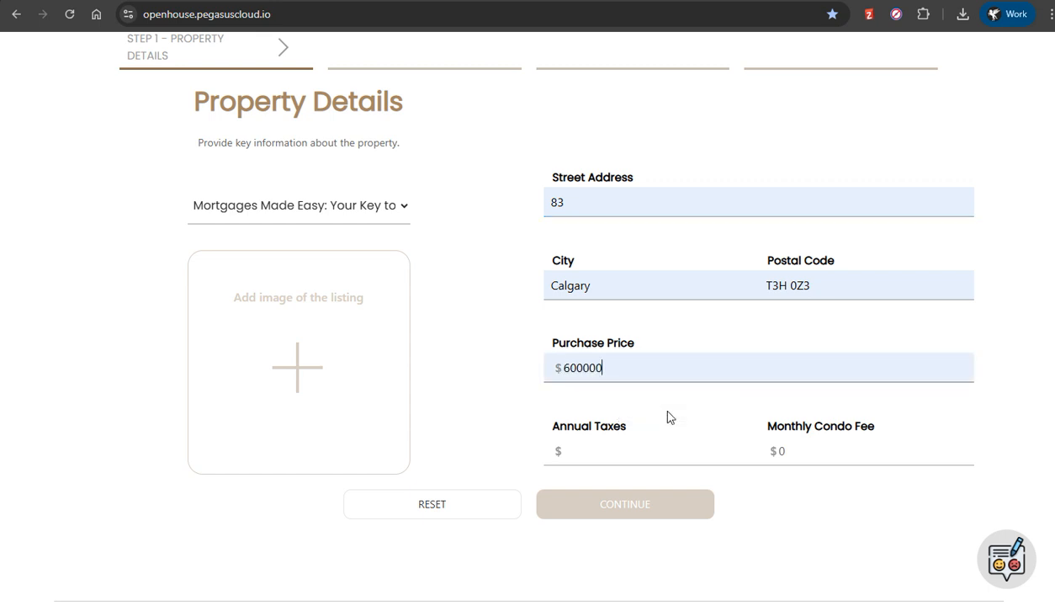
pyautogui.click(580, 447)
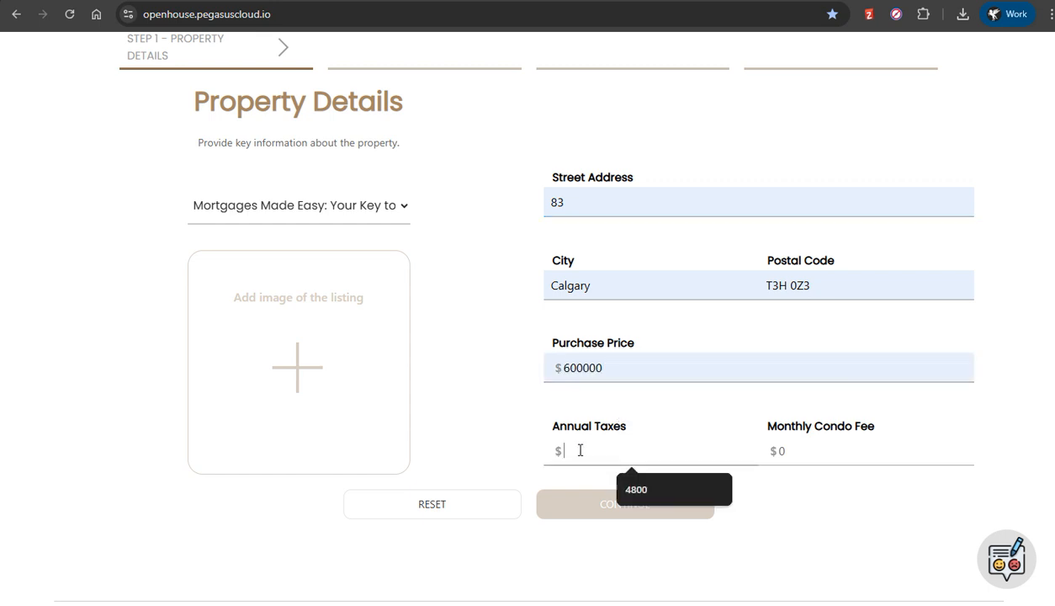
pyautogui.click(640, 490)
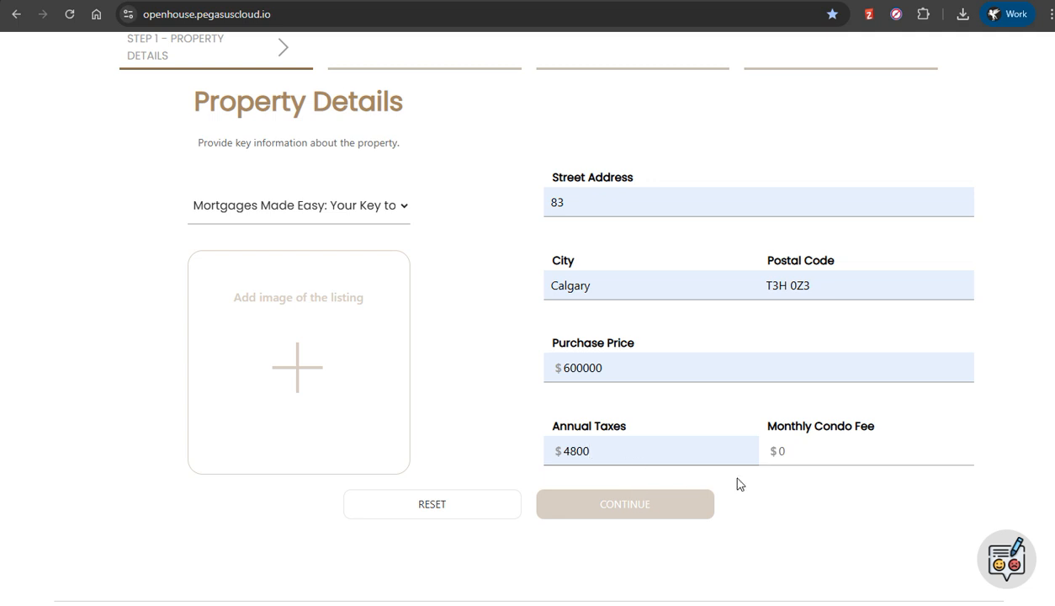
pyautogui.click(830, 449)
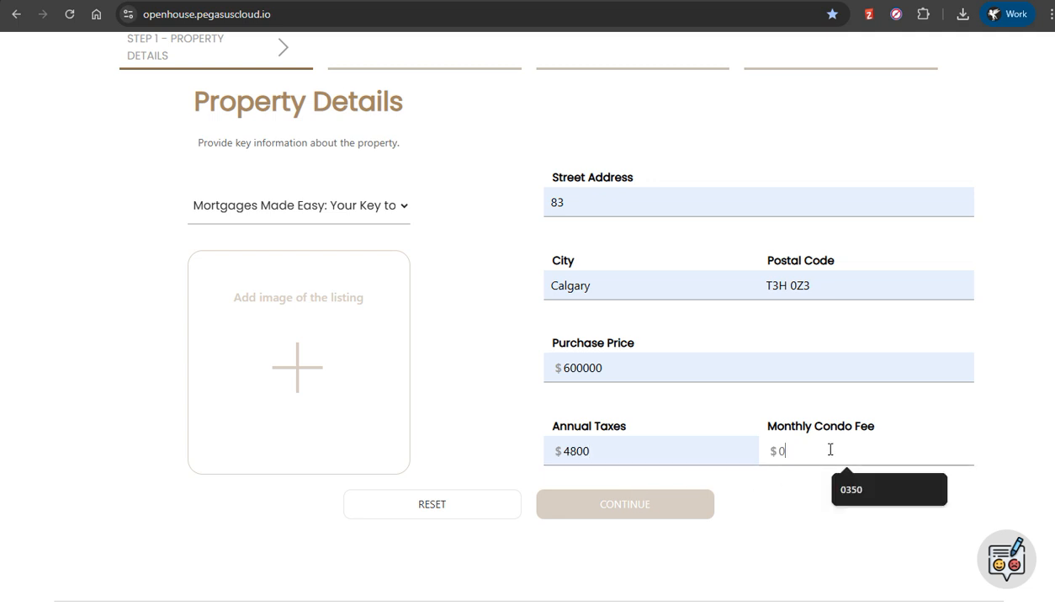
pyautogui.click(787, 515)
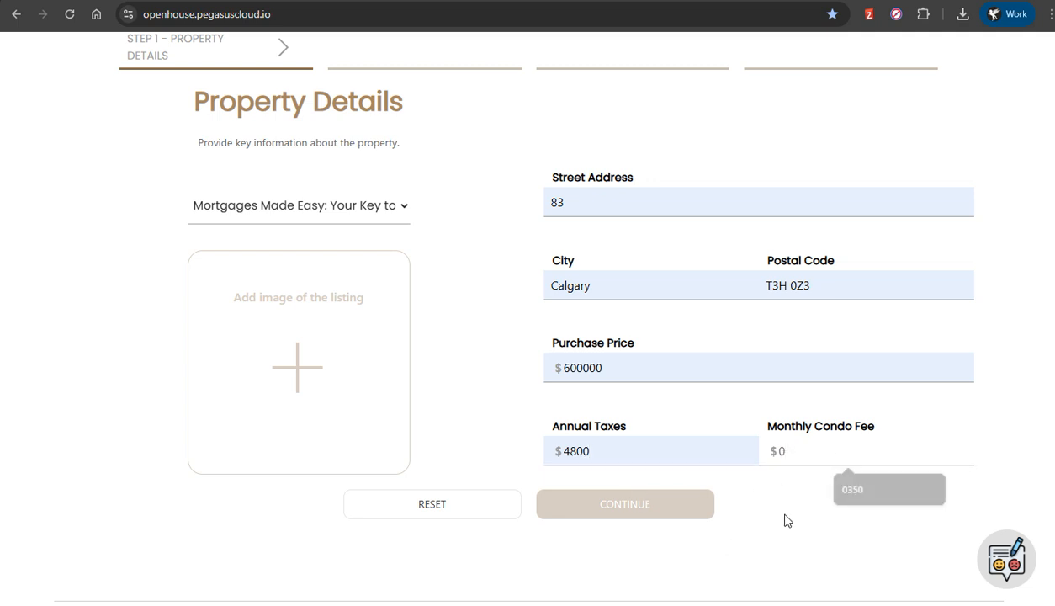
pyautogui.click(619, 506)
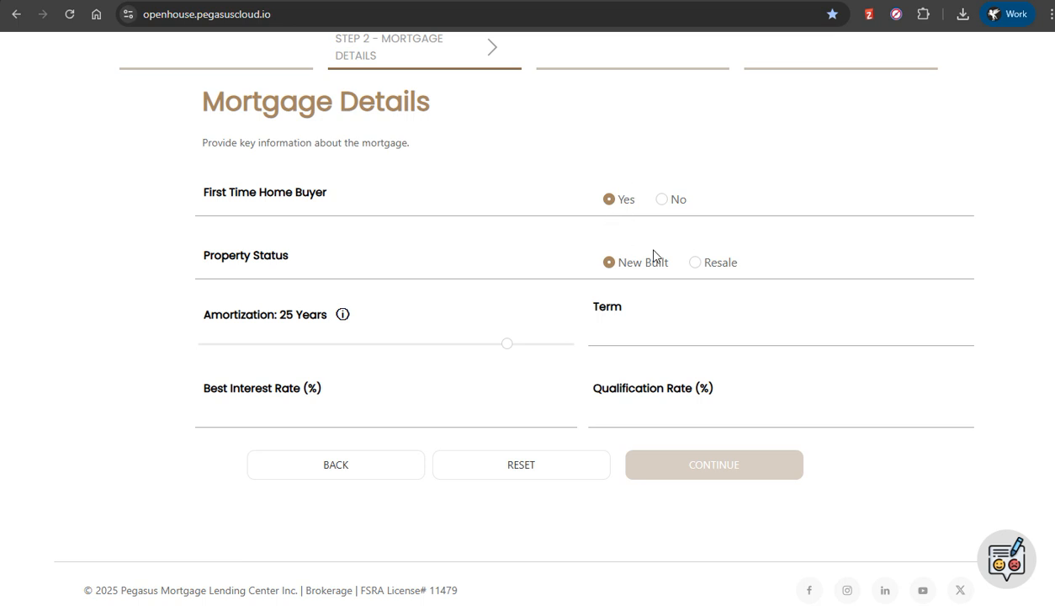
# Step: Set the property status to Resale, the amortization to 30 years and the term to 3
pyautogui.click(695, 264)
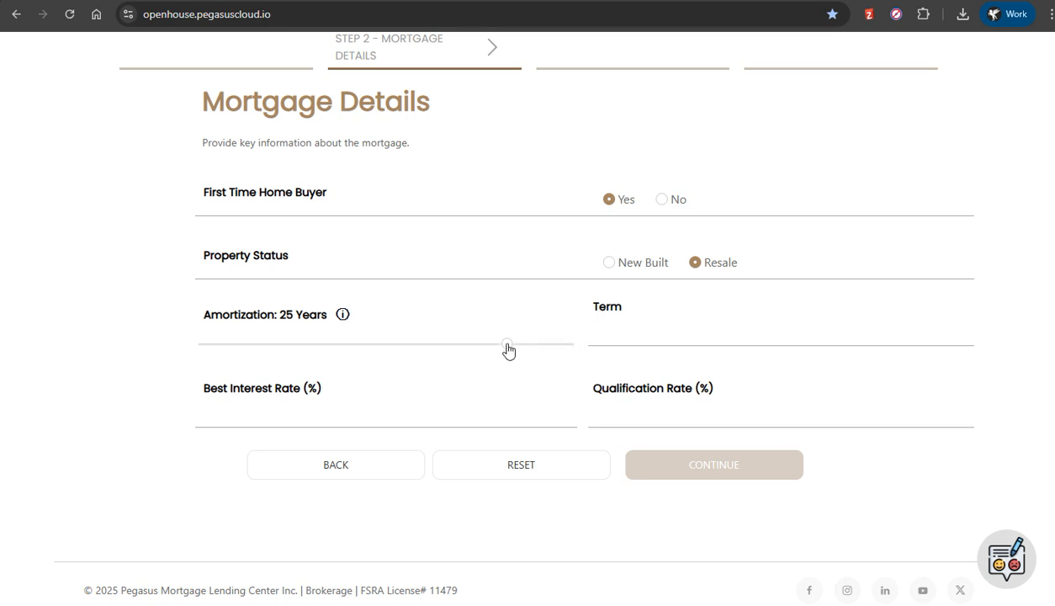
pyautogui.moveTo(508, 349); pyautogui.dragTo(580, 345)
pyautogui.click(638, 338)
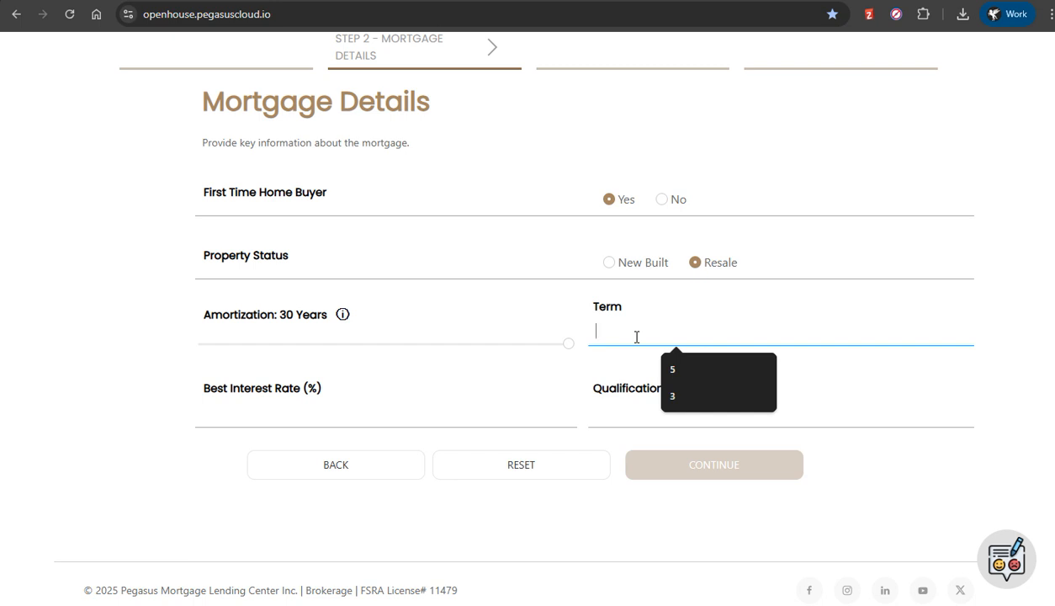
pyautogui.click(678, 392)
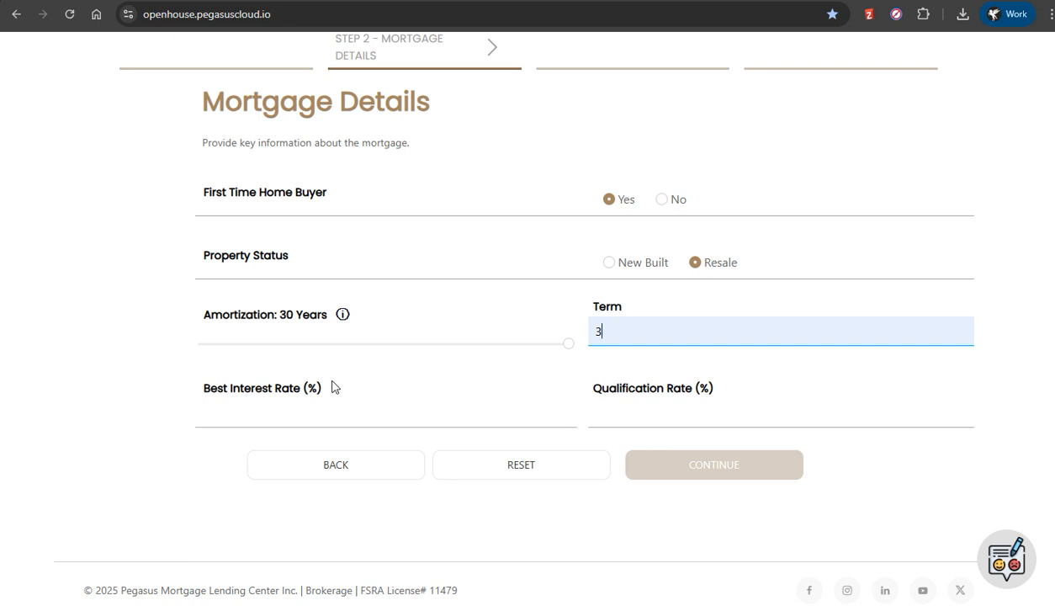
# Step: Enter a best interest rate of 3.79% and a qualification rate of 5.79%, and continue to the agent details
pyautogui.click(219, 416)
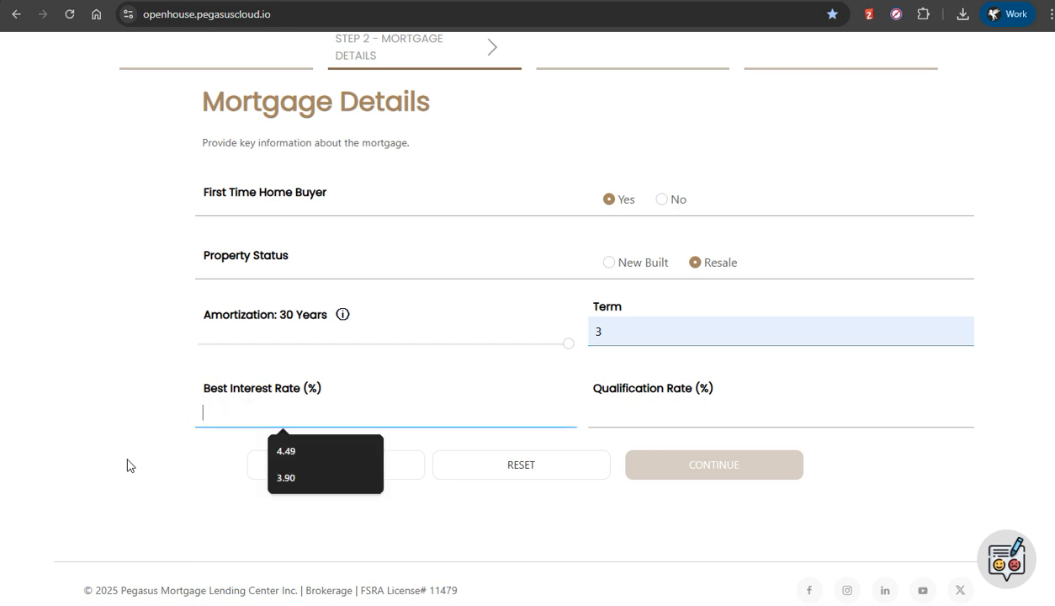
pyautogui.write('3.')
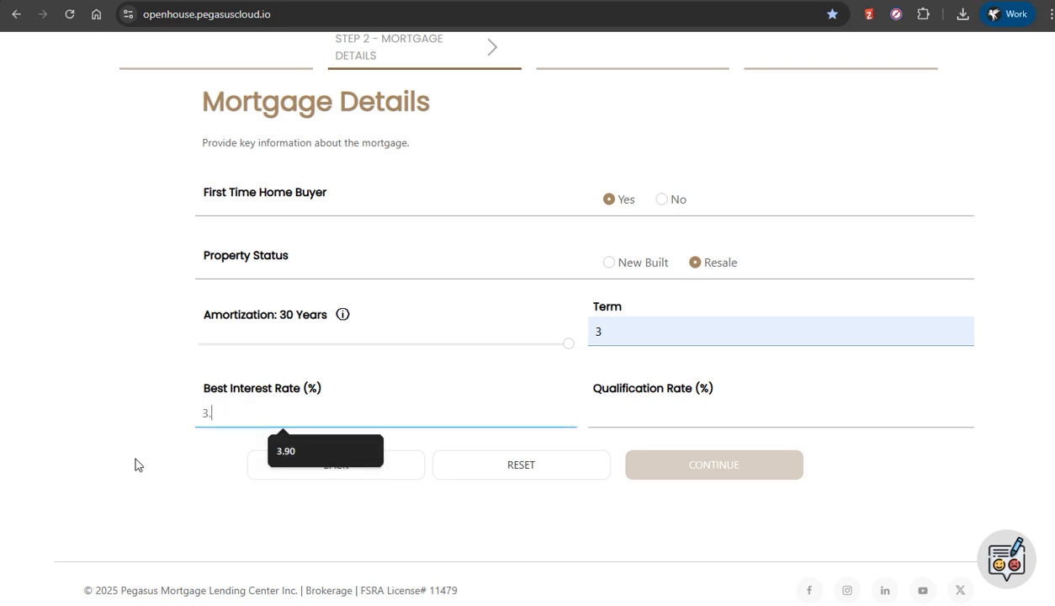
pyautogui.write('79')
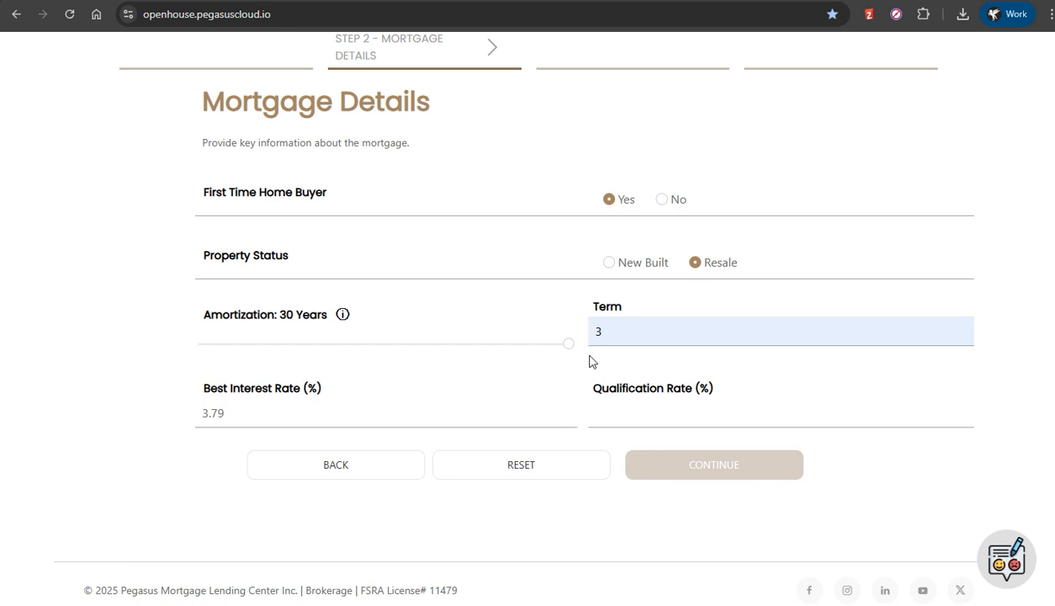
pyautogui.click(607, 421)
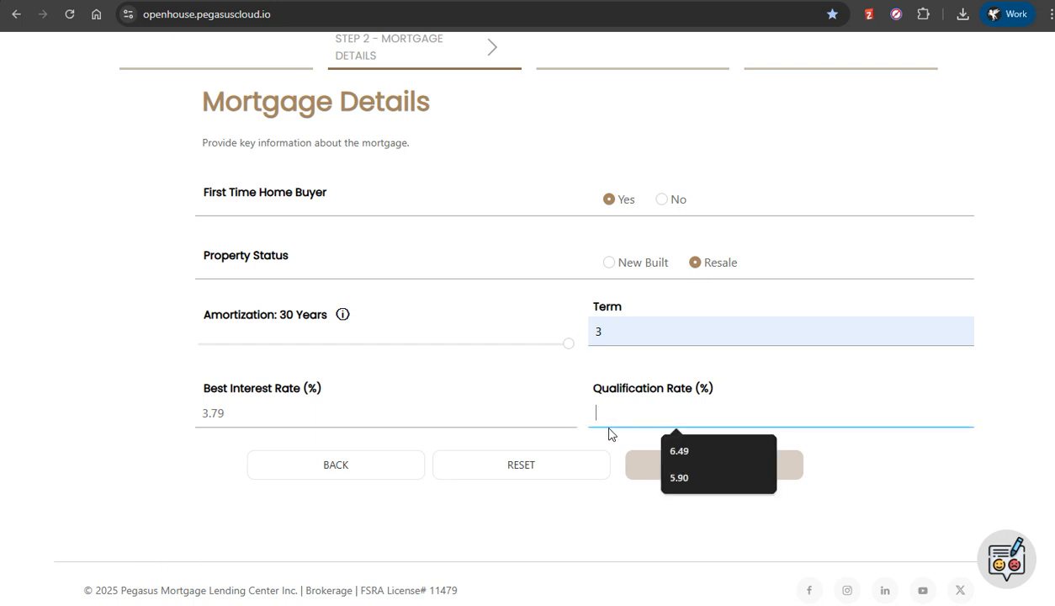
pyautogui.write('5.79')
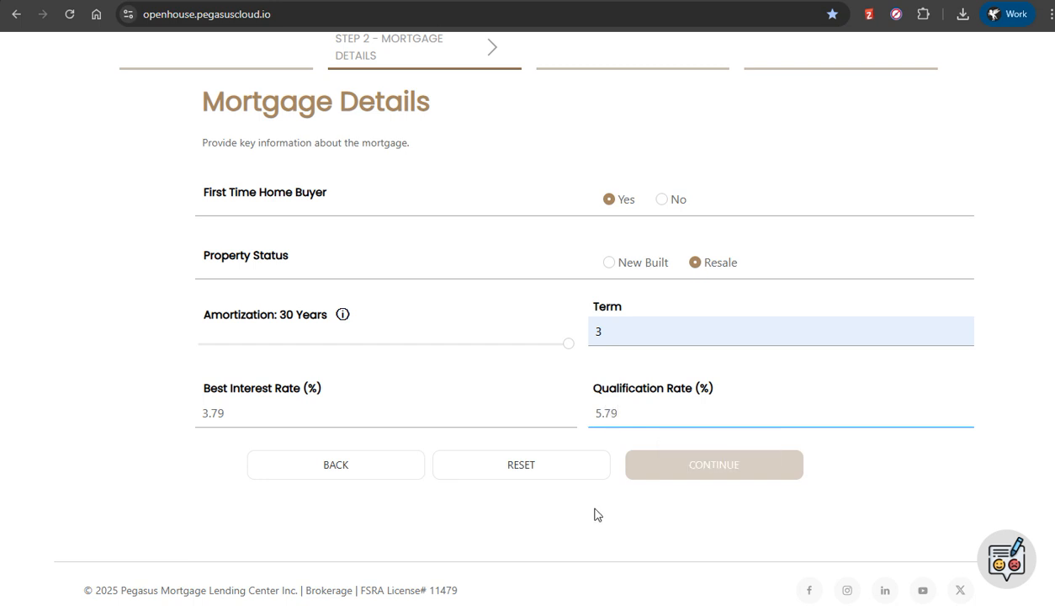
pyautogui.click(697, 461)
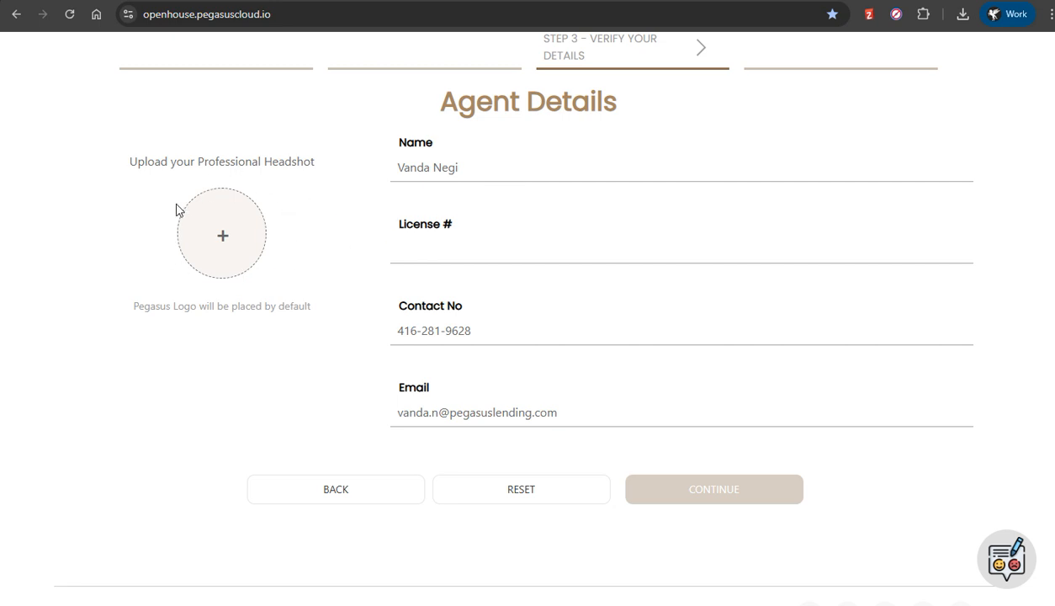
pyautogui.click(223, 239)
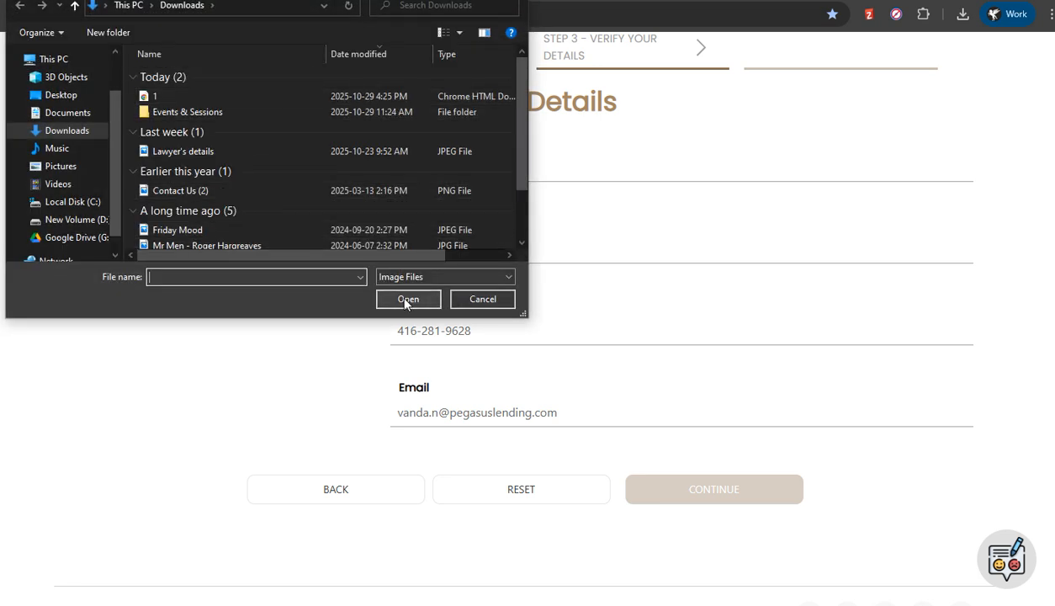
pyautogui.click(474, 298)
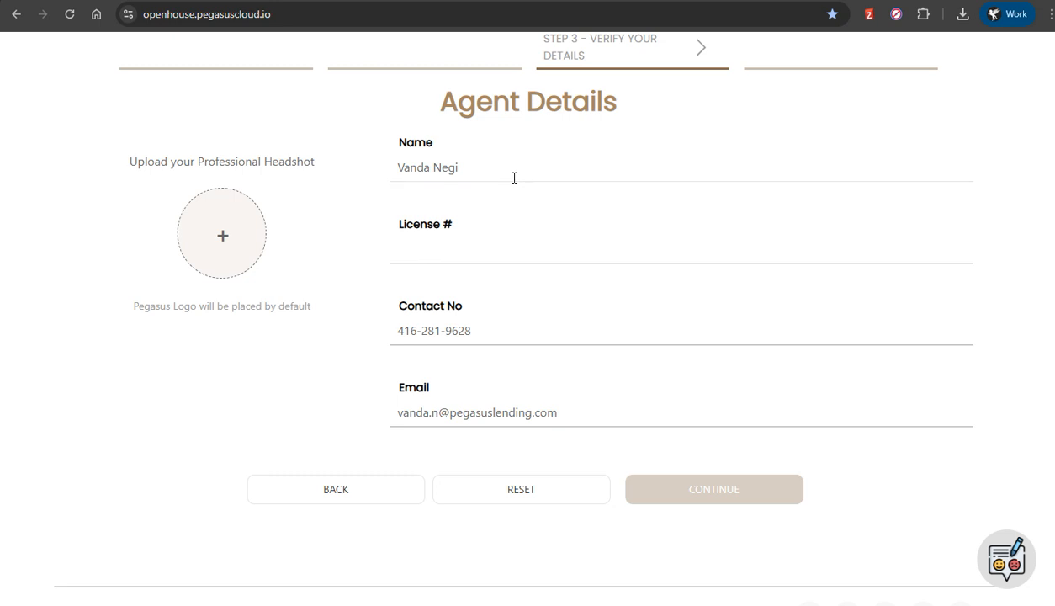
pyautogui.moveTo(514, 173); pyautogui.dragTo(261, 182)
# Step: Fill in the agent's license number and continue to the overview
pyautogui.click(401, 257)
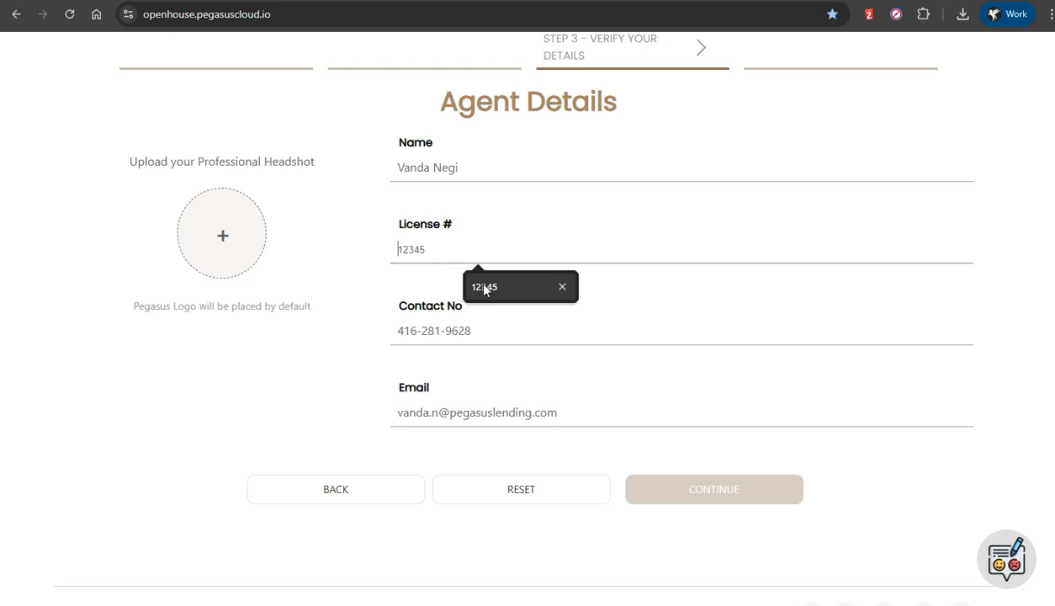
pyautogui.click(479, 284)
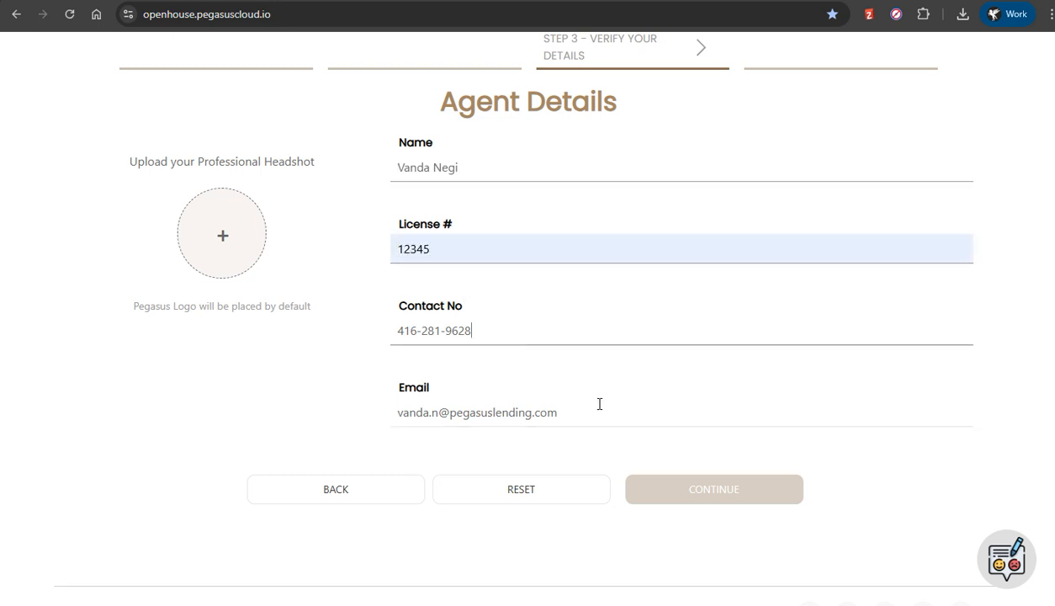
pyautogui.click(694, 494)
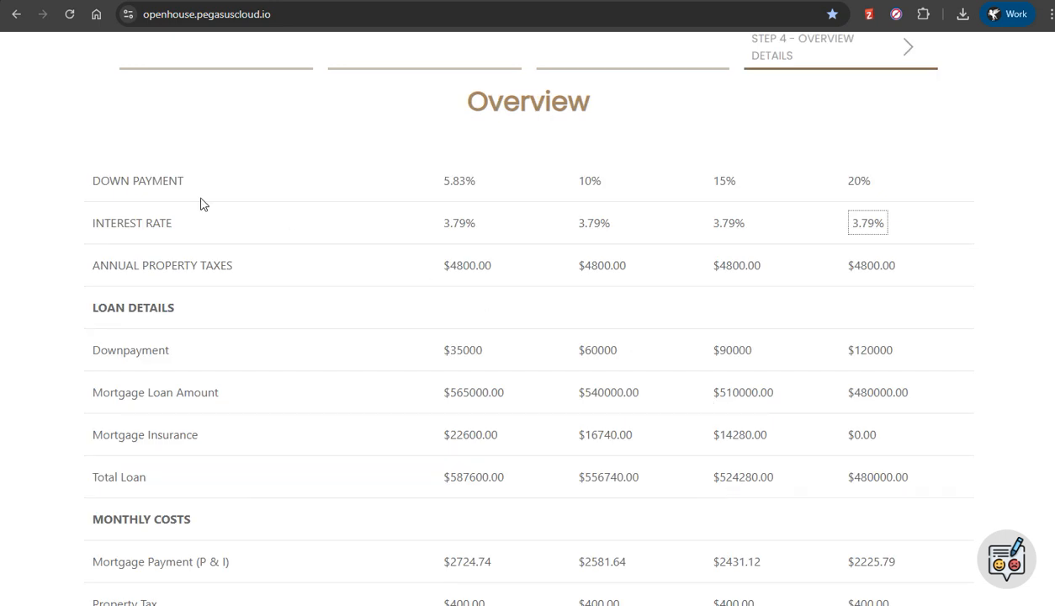
# Step: Review the down payment percentages and the total loan amounts of the scenarios in the overview table
pyautogui.moveTo(94, 174); pyautogui.dragTo(188, 182)
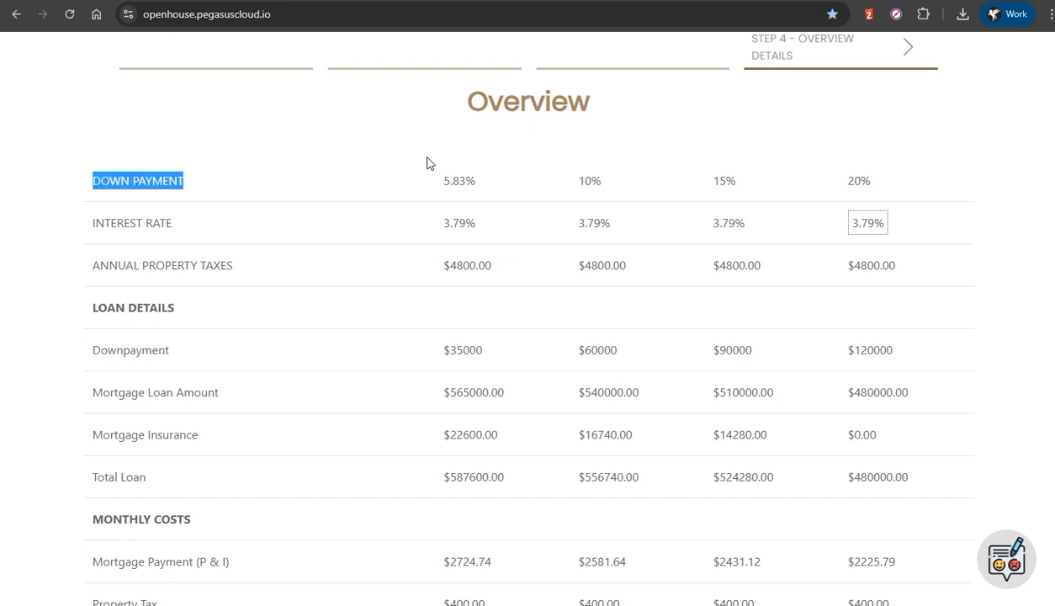
pyautogui.moveTo(433, 186); pyautogui.dragTo(292, 168)
pyautogui.scroll(-1, 399, 177)
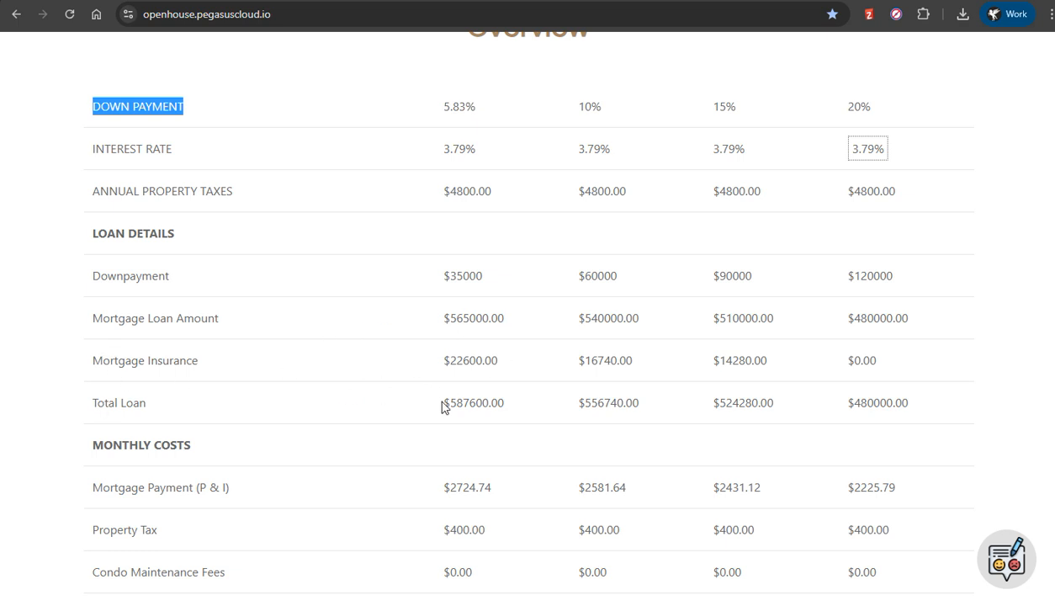
pyautogui.moveTo(443, 406); pyautogui.dragTo(543, 404)
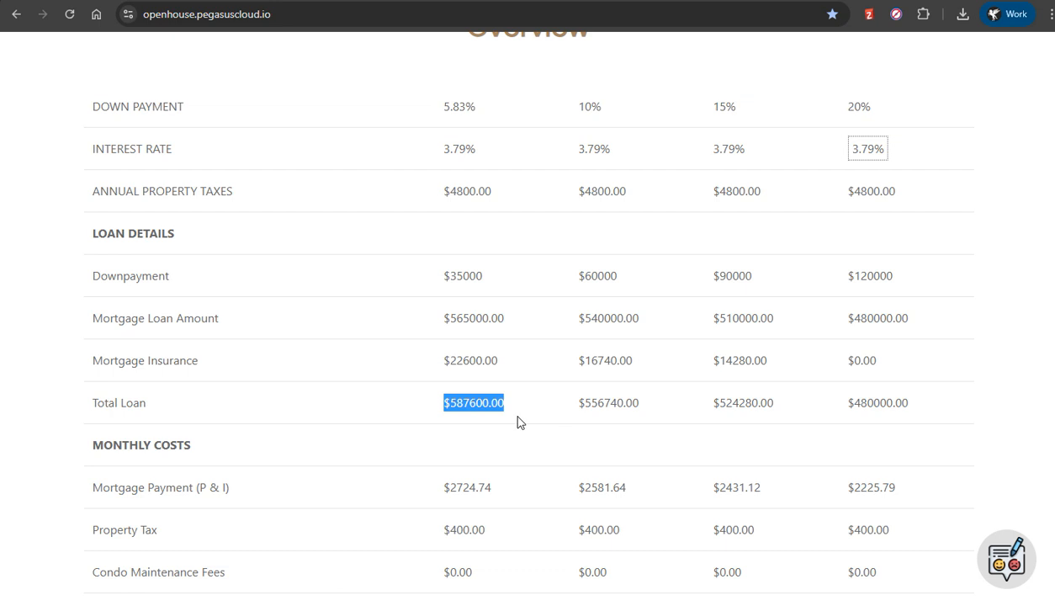
pyautogui.scroll(2, 517, 421)
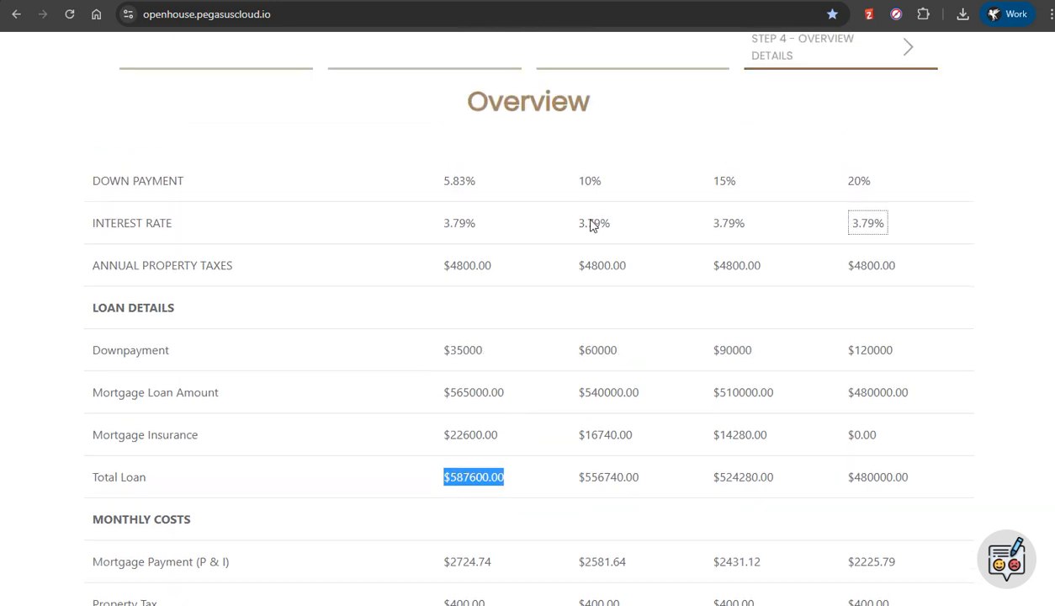
pyautogui.moveTo(580, 181); pyautogui.dragTo(664, 179)
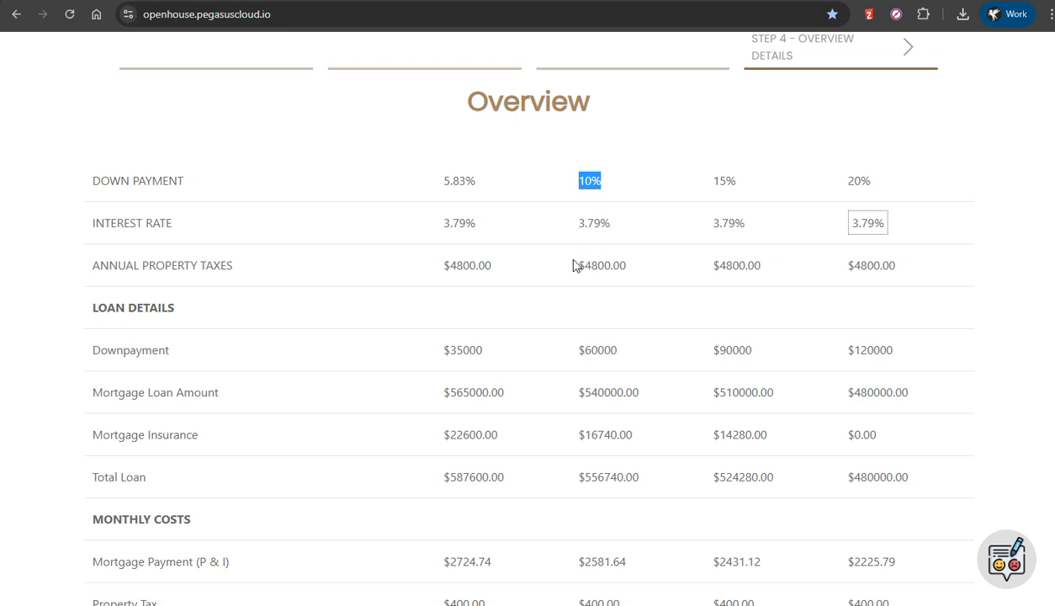
pyautogui.scroll(-2, 639, 271)
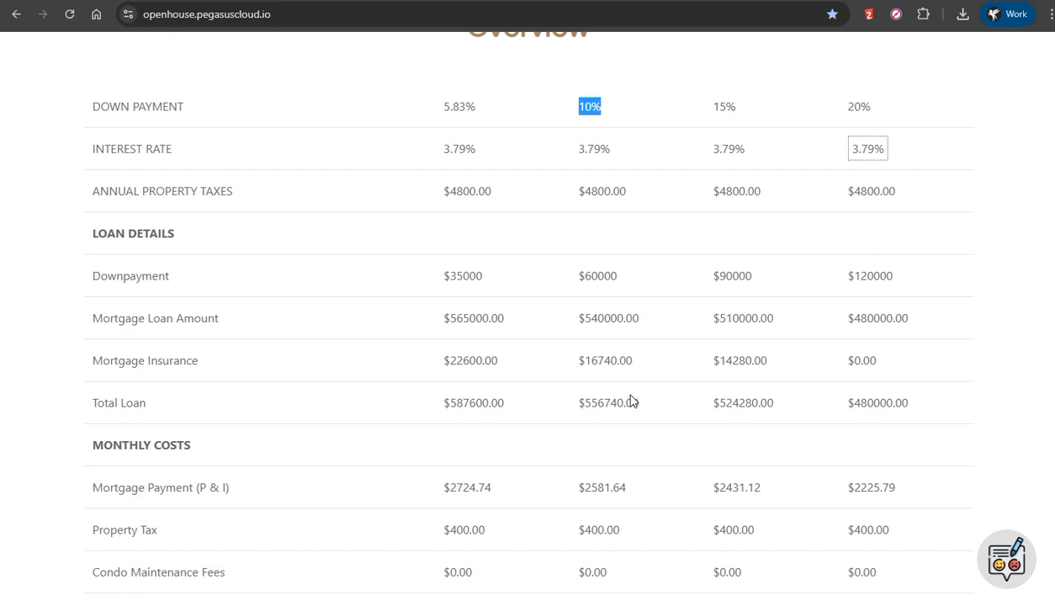
pyautogui.moveTo(701, 107); pyautogui.dragTo(766, 111)
pyautogui.moveTo(841, 104); pyautogui.dragTo(872, 106)
# Step: Set the interest rate of the 20% down payment scenario to 4.04%
pyautogui.click(872, 154)
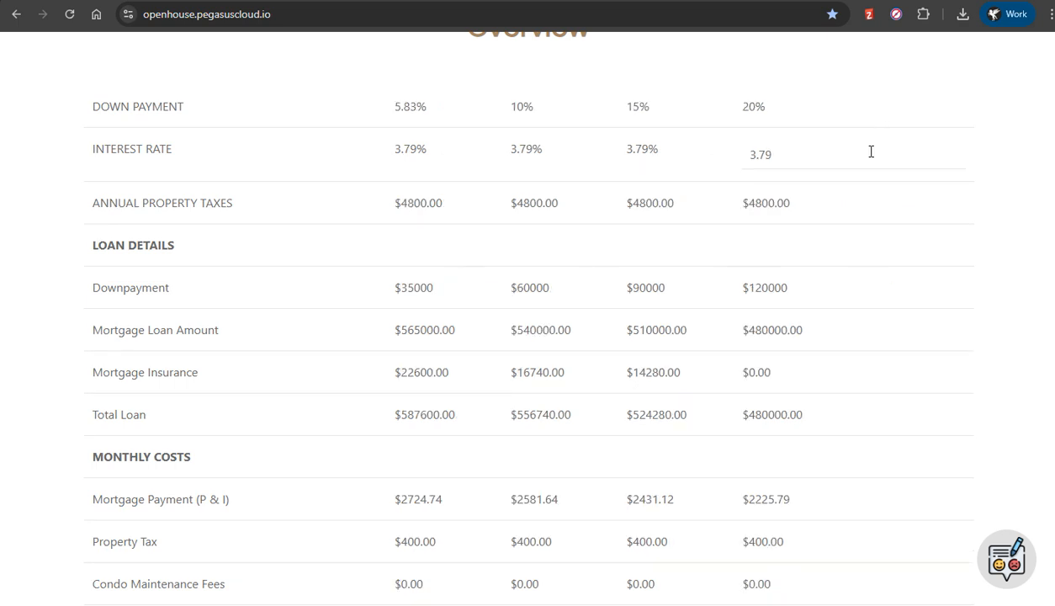
pyautogui.moveTo(824, 153); pyautogui.dragTo(743, 153)
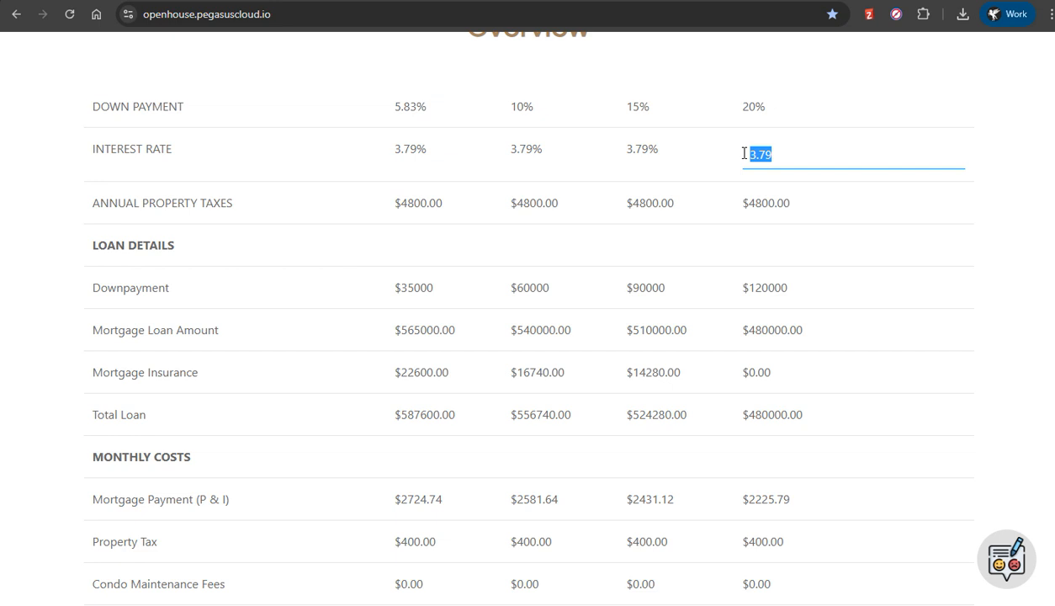
pyautogui.write('4.')
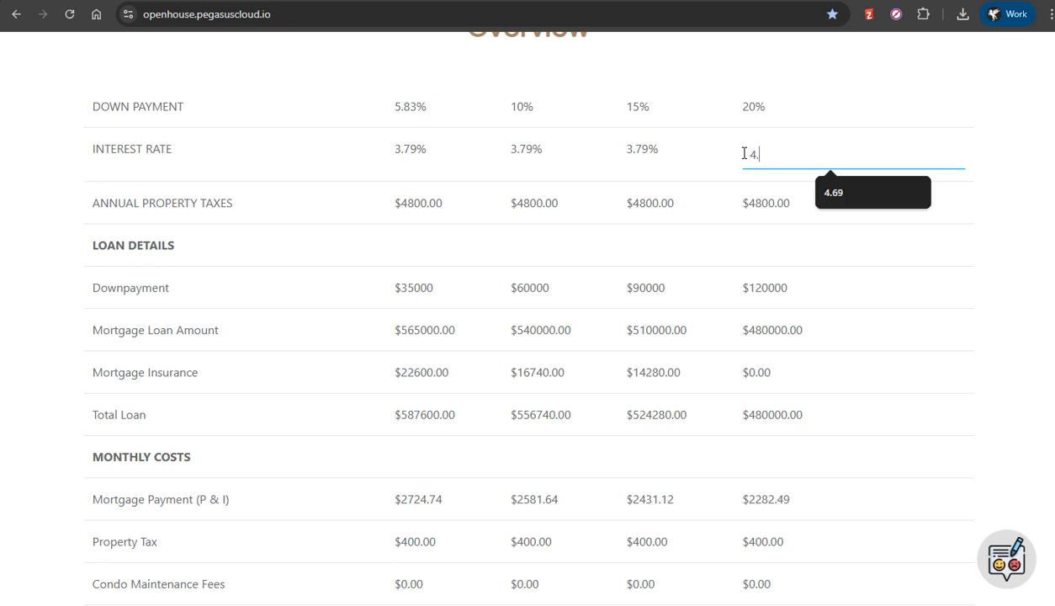
pyautogui.write('04')
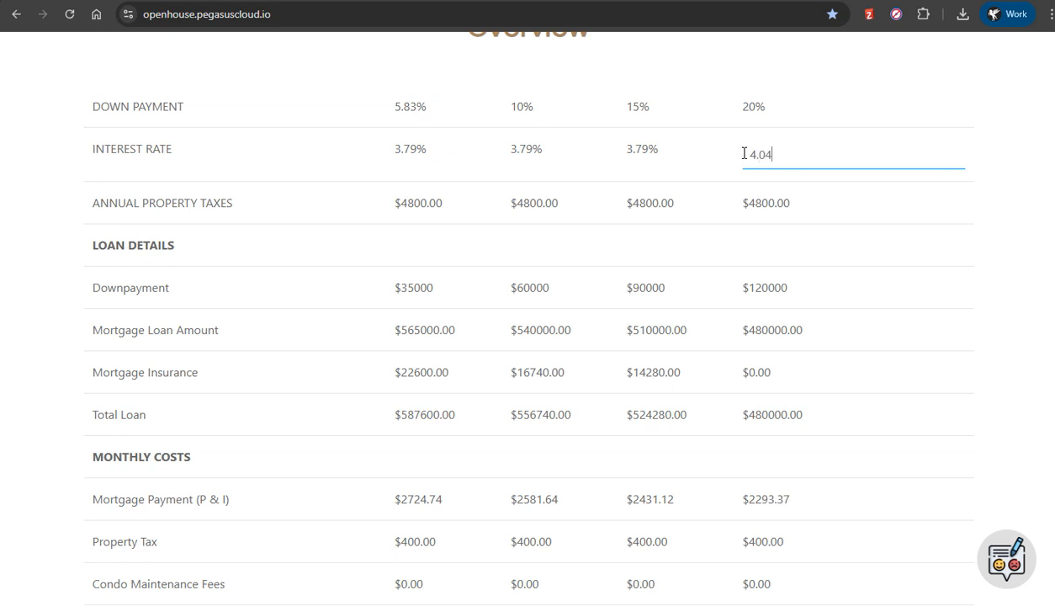
pyautogui.click(859, 138)
# Step: Examine the monthly costs section, comparing the principal and interest mortgage payment across the down payment scenarios
pyautogui.scroll(-1, 900, 156)
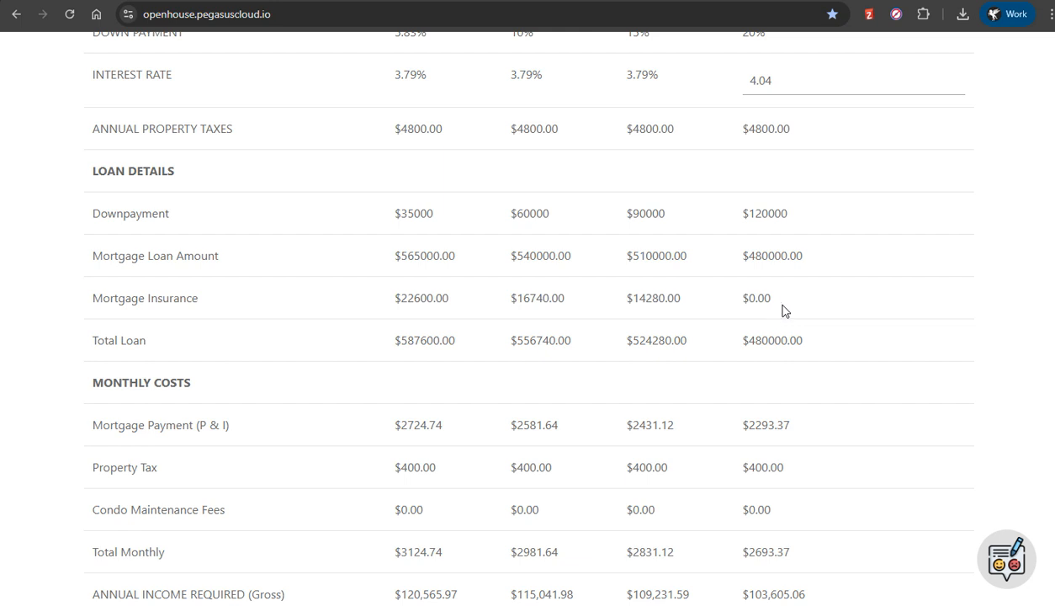
pyautogui.scroll(-1, 782, 309)
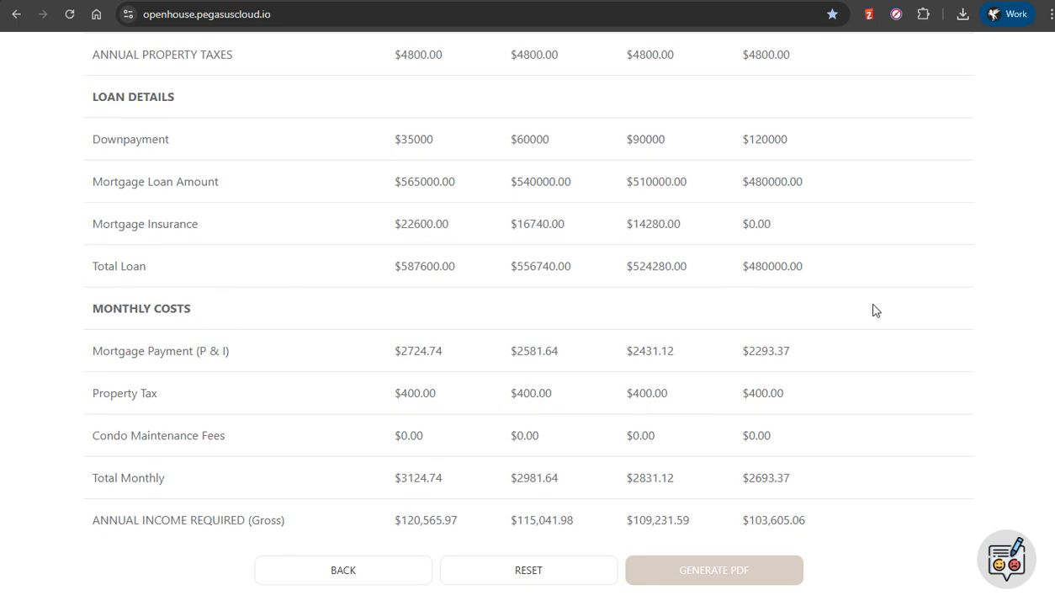
pyautogui.scroll(-1, 777, 313)
pyautogui.moveTo(73, 236); pyautogui.dragTo(218, 244)
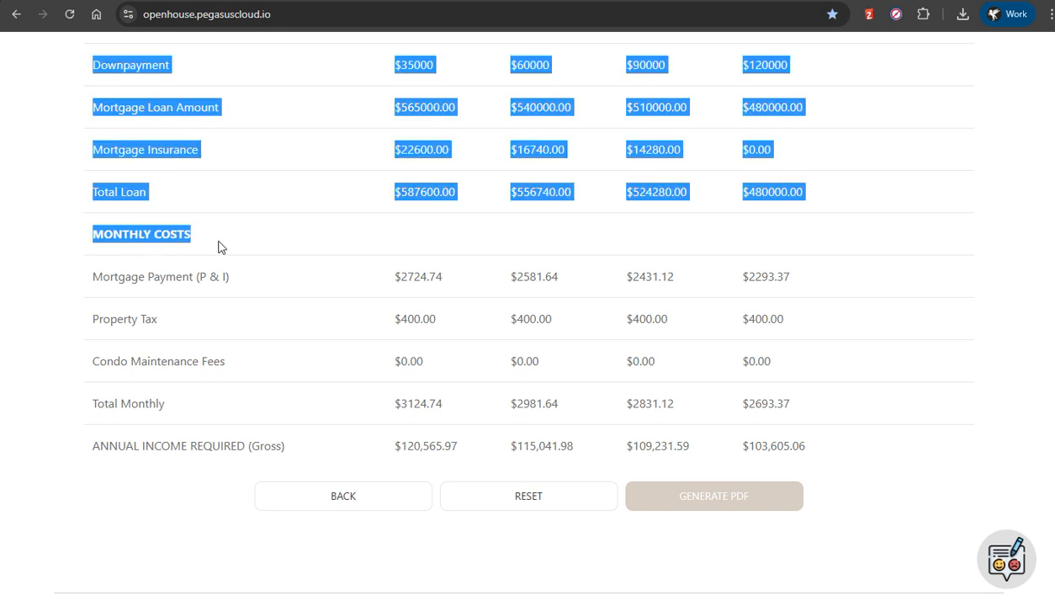
pyautogui.click(115, 237)
pyautogui.moveTo(91, 234); pyautogui.dragTo(208, 243)
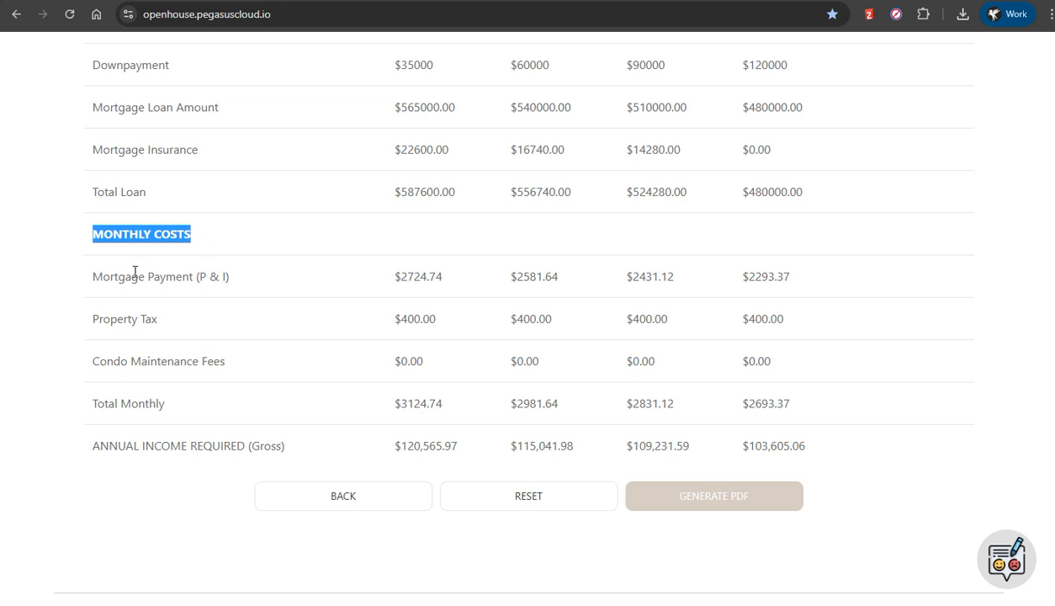
pyautogui.moveTo(89, 280); pyautogui.dragTo(256, 294)
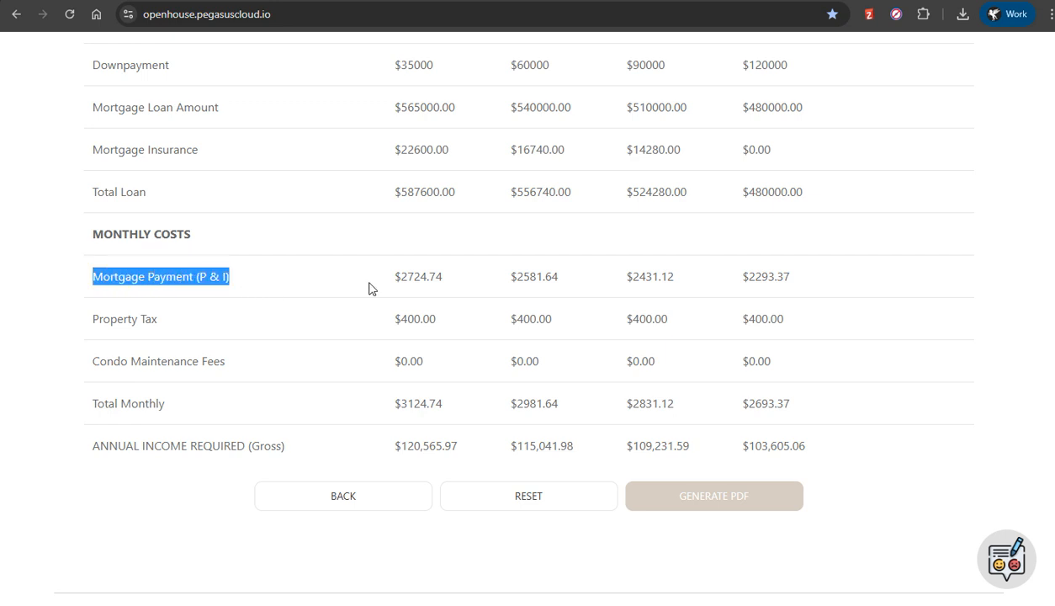
pyautogui.click(396, 286)
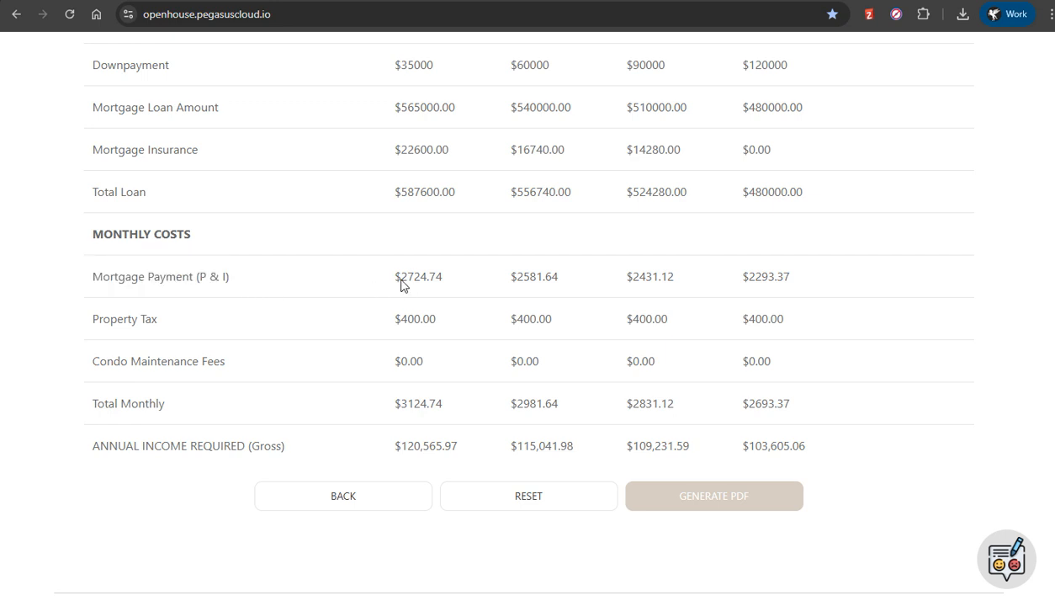
pyautogui.moveTo(389, 280); pyautogui.dragTo(442, 276)
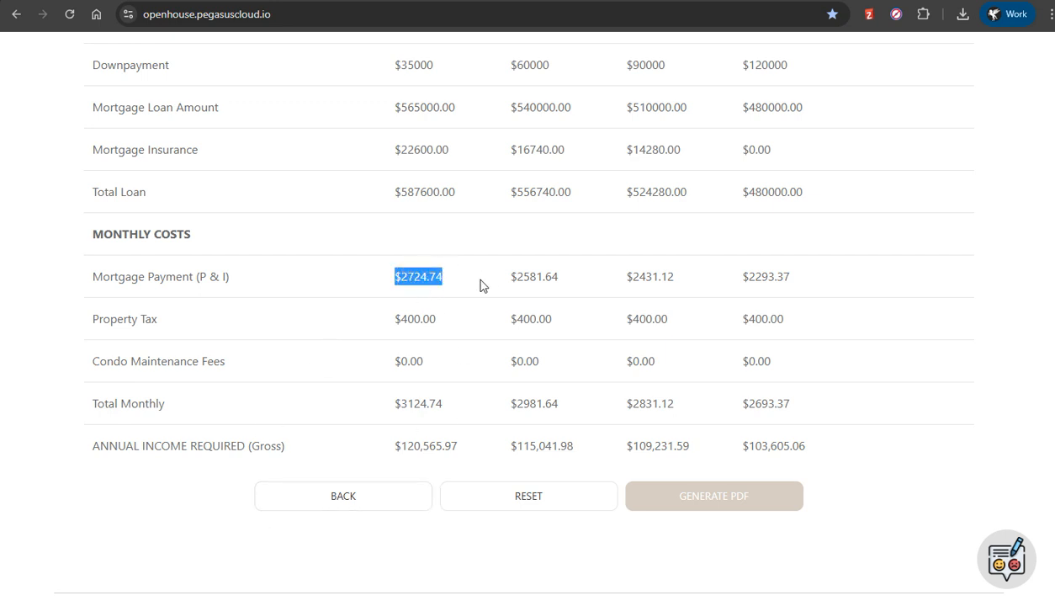
pyautogui.moveTo(507, 273); pyautogui.dragTo(584, 275)
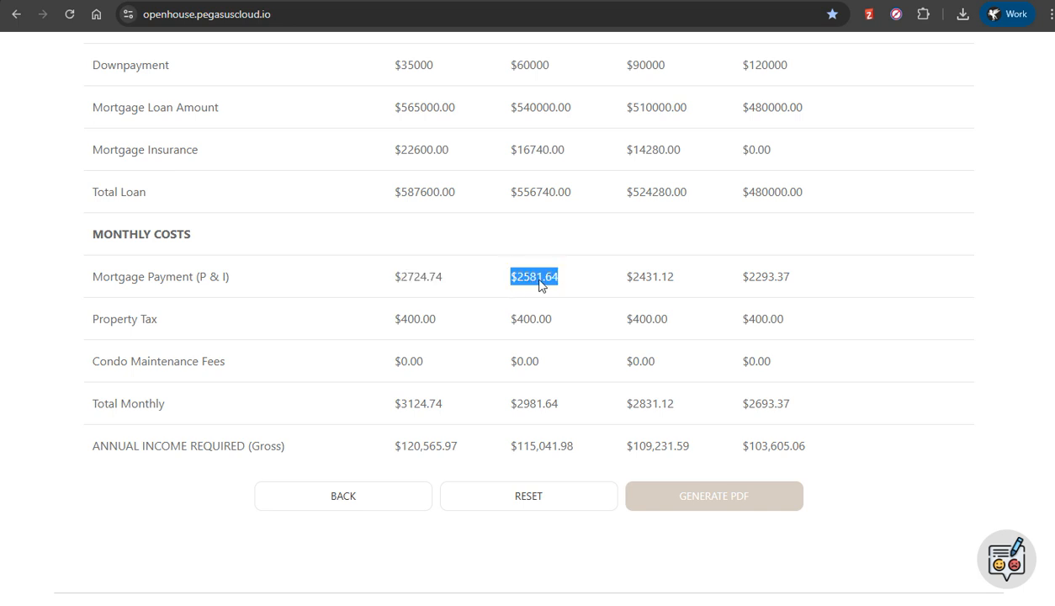
pyautogui.moveTo(626, 272); pyautogui.dragTo(683, 266)
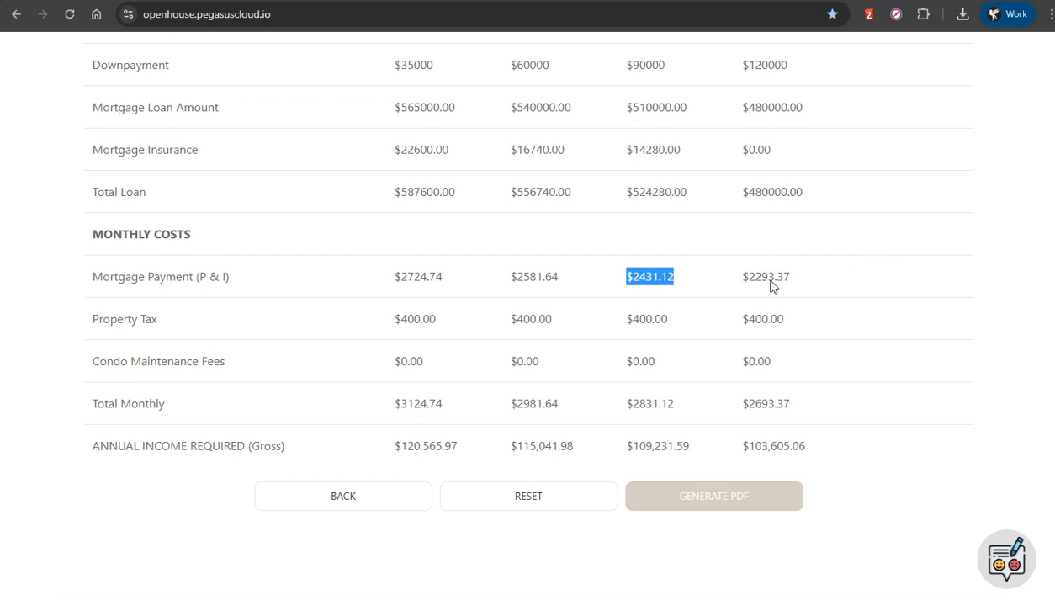
# Step: Review the property tax, condo fee, total monthly cost and required annual income for each down payment scenario
pyautogui.scroll(-1, 806, 270)
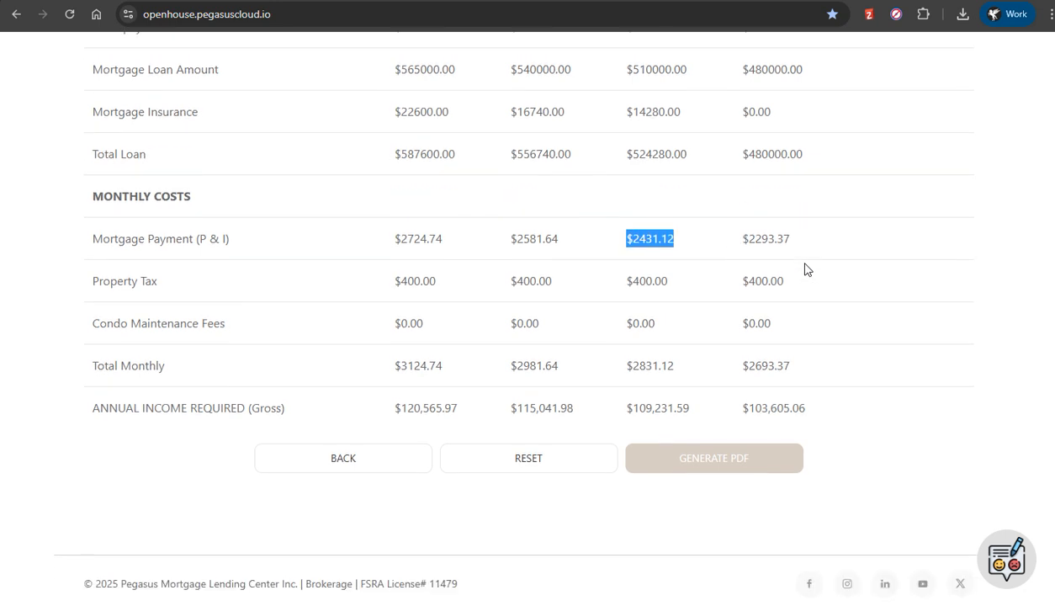
pyautogui.moveTo(99, 281); pyautogui.dragTo(936, 288)
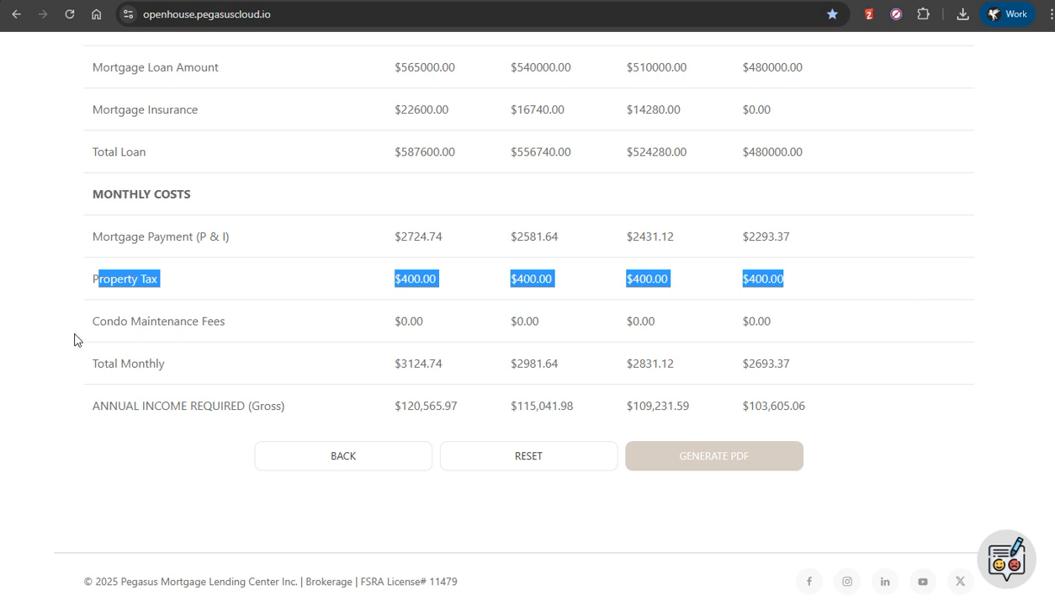
pyautogui.moveTo(80, 328); pyautogui.dragTo(820, 320)
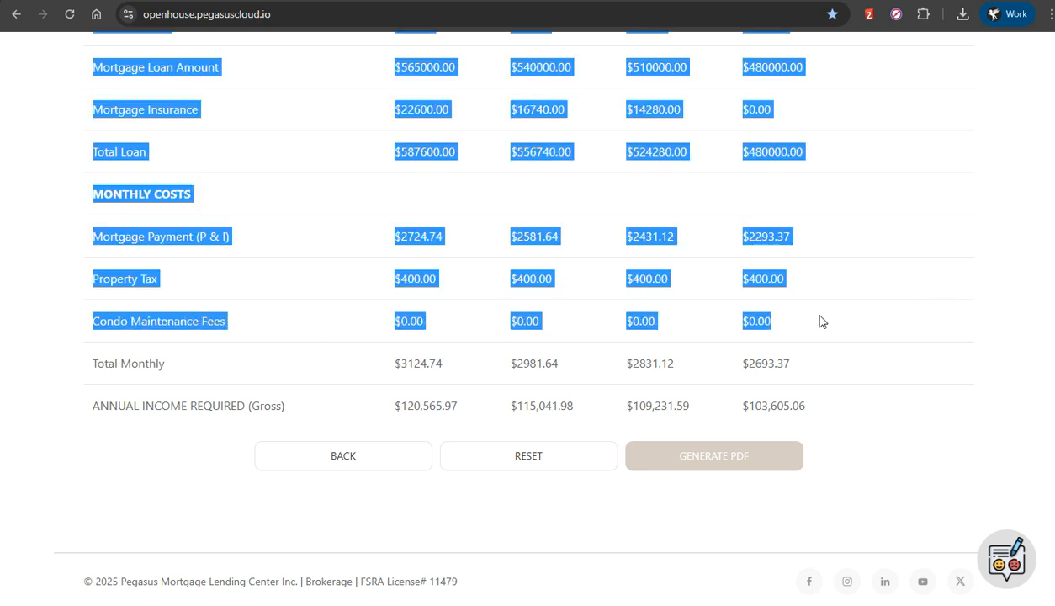
pyautogui.click(820, 327)
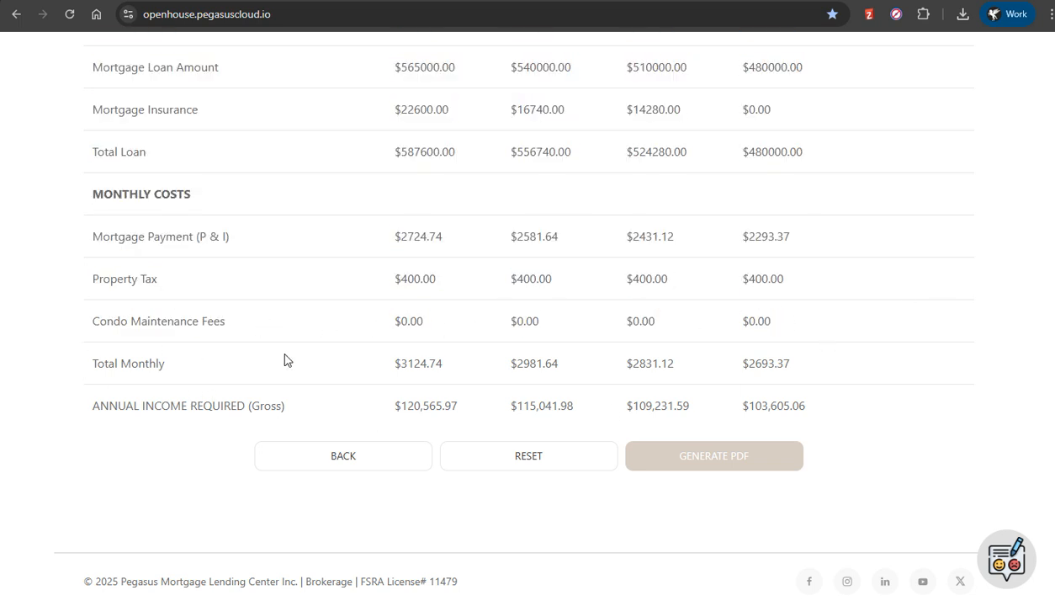
pyautogui.moveTo(92, 363); pyautogui.dragTo(807, 368)
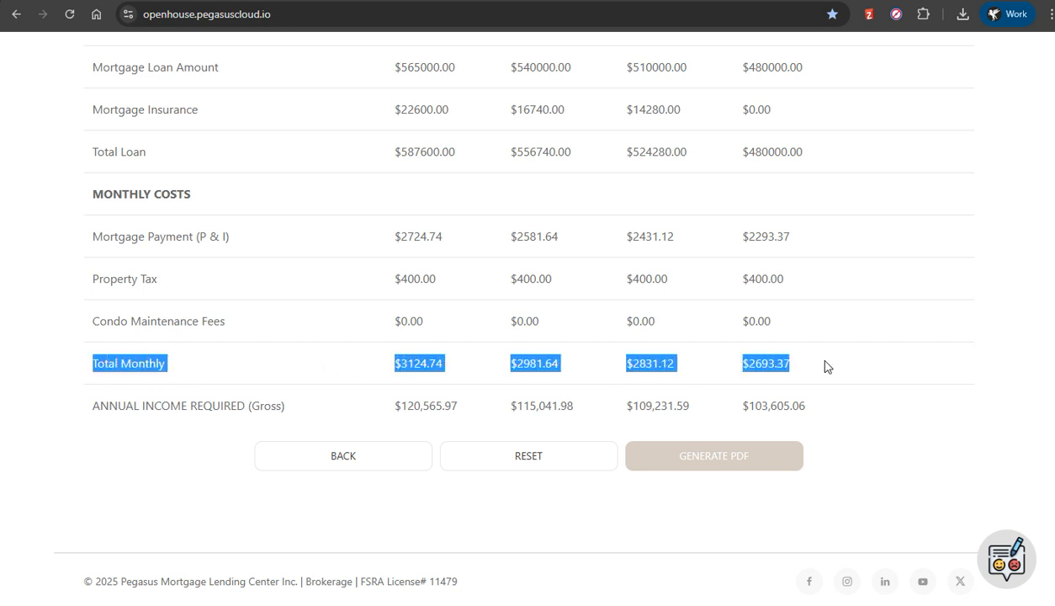
pyautogui.moveTo(80, 407); pyautogui.dragTo(831, 405)
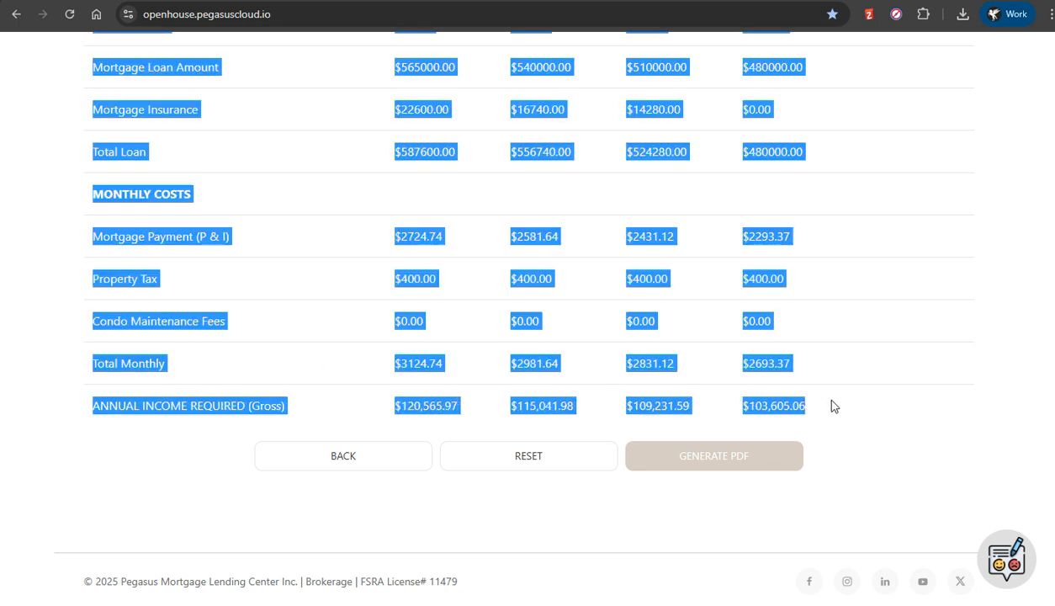
pyautogui.click(862, 412)
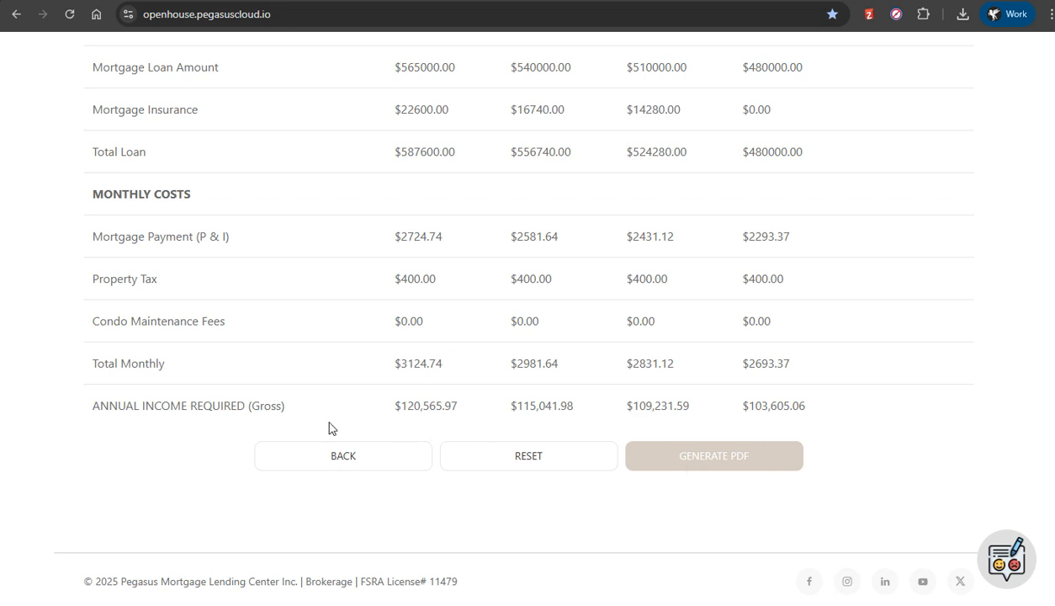
pyautogui.scroll(2, 808, 446)
pyautogui.scroll(3, 731, 436)
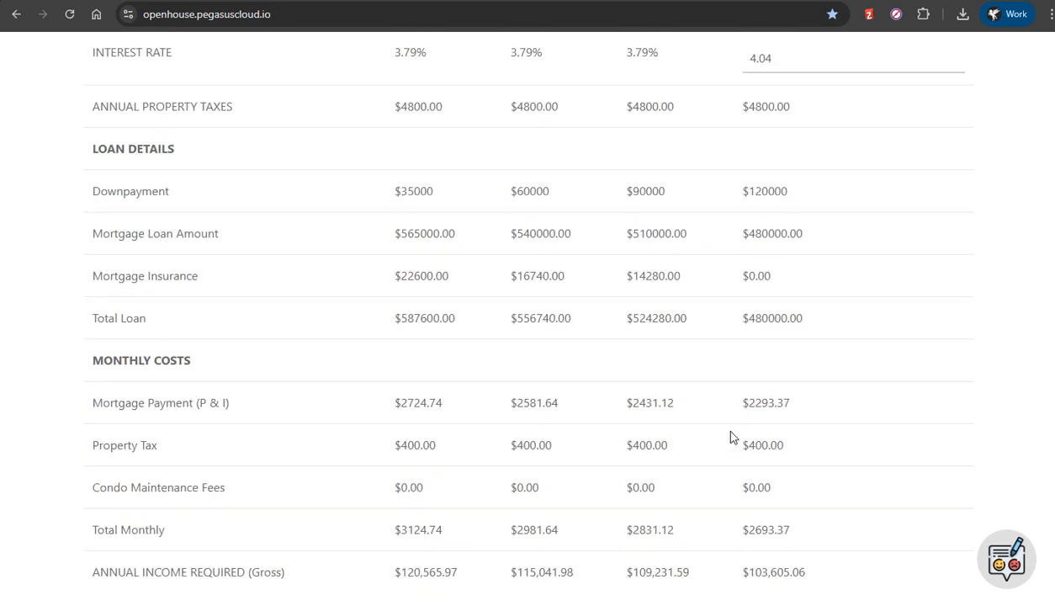
pyautogui.moveTo(379, 211); pyautogui.dragTo(452, 216)
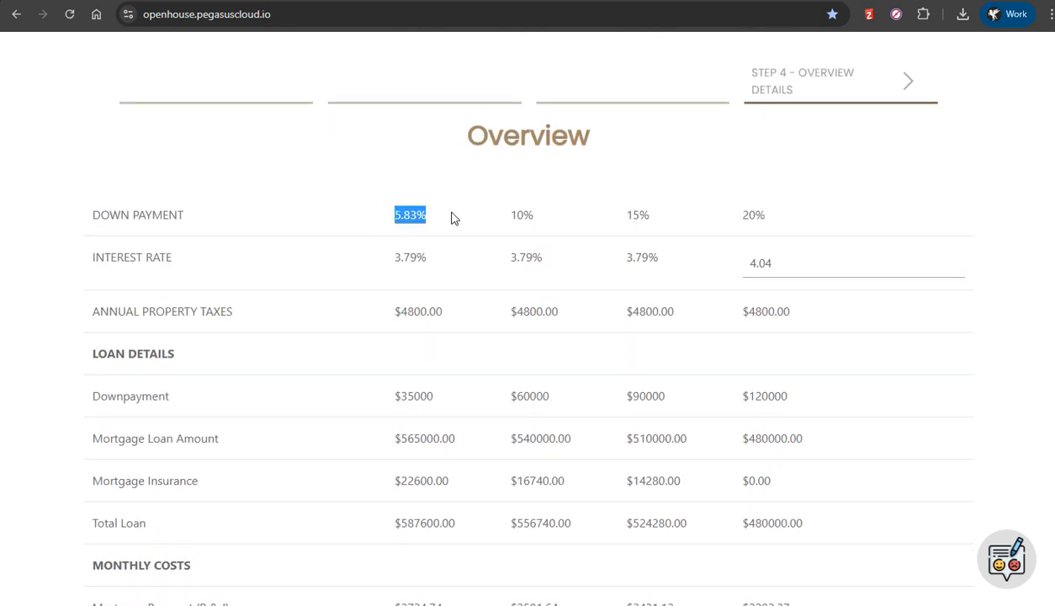
pyautogui.scroll(-5, 461, 251)
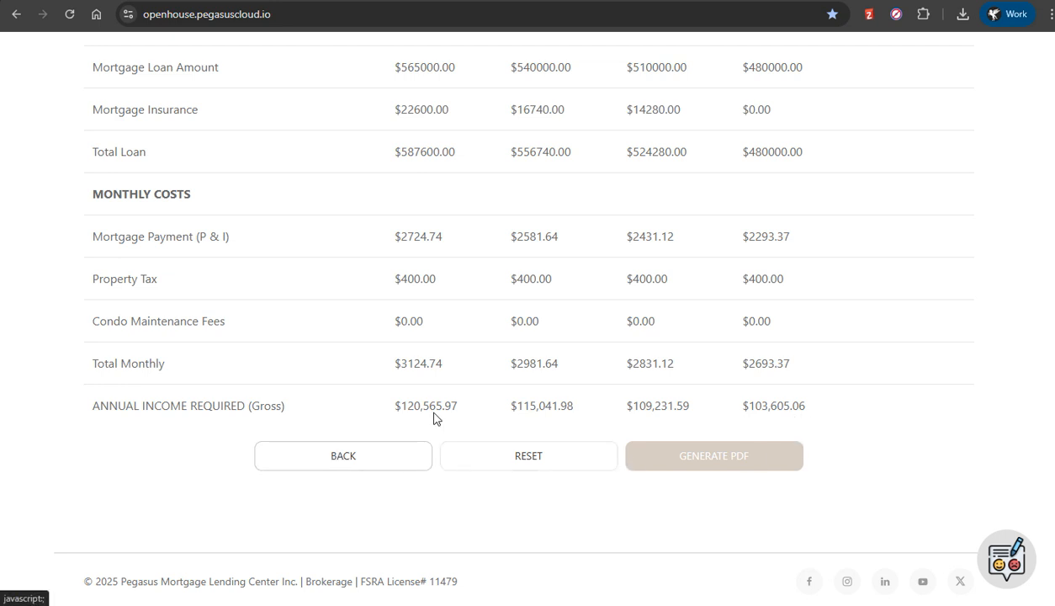
# Step: Generate the feature sheet PDF and check its property details, mortgage highlights, agent contact block and disclosure
pyautogui.click(718, 455)
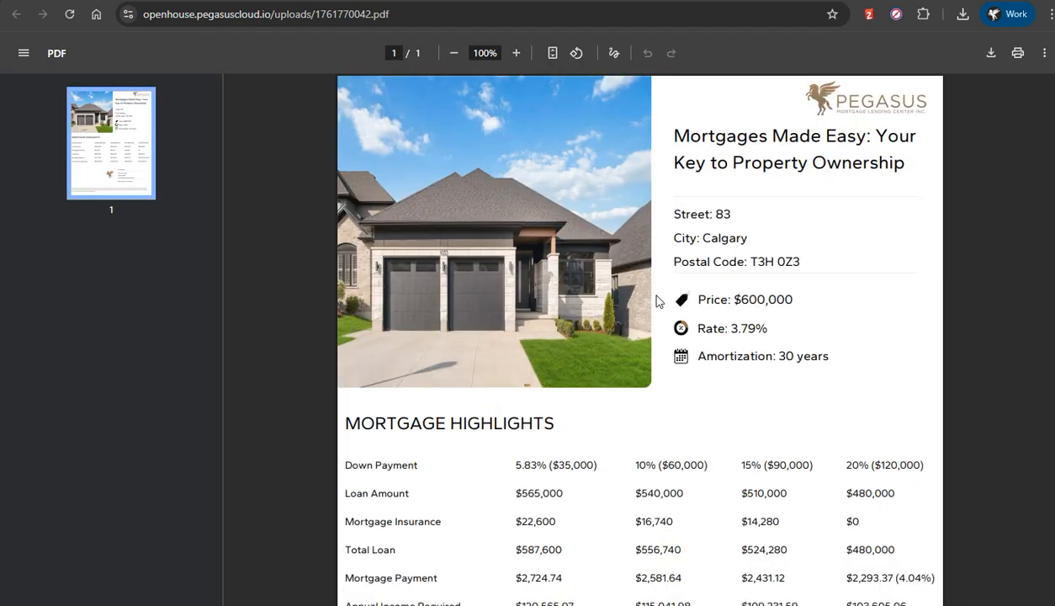
pyautogui.scroll(-2, 656, 300)
pyautogui.scroll(2, 448, 226)
pyautogui.scroll(-1, 721, 289)
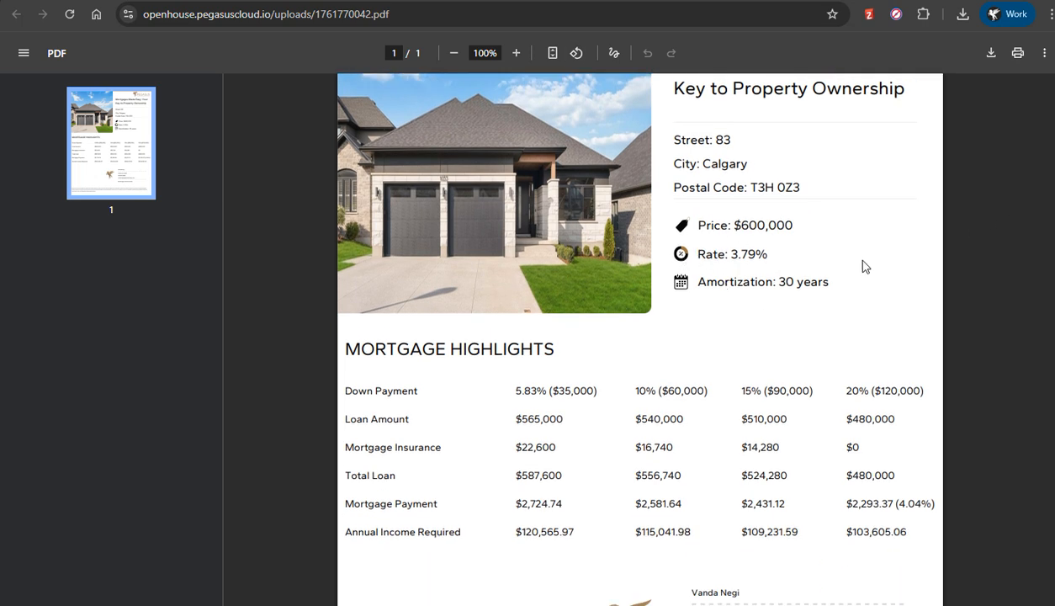
pyautogui.scroll(-2, 583, 363)
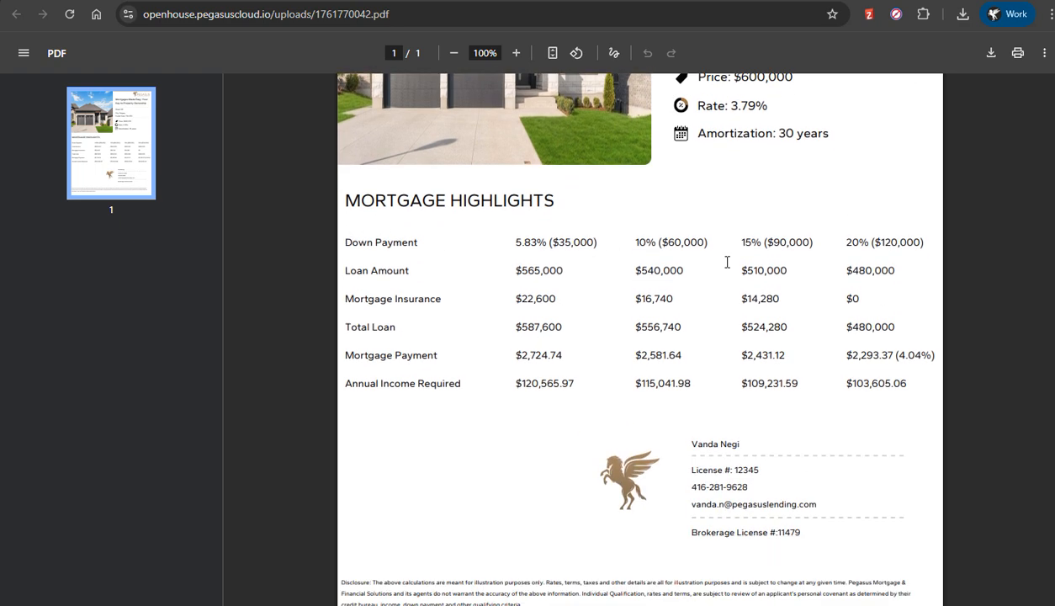
pyautogui.scroll(-1, 556, 357)
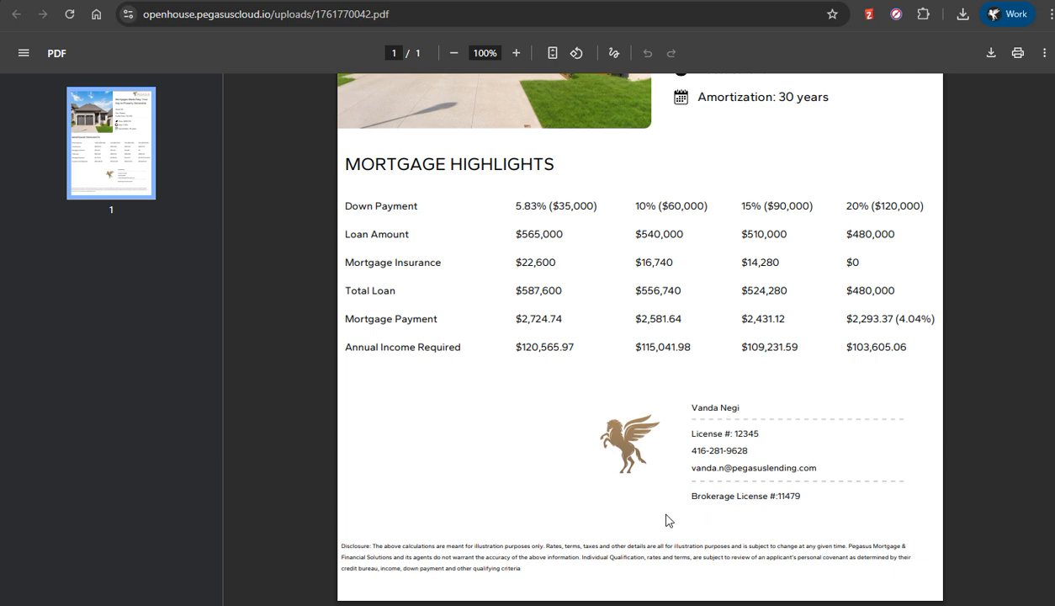
pyautogui.scroll(3, 678, 518)
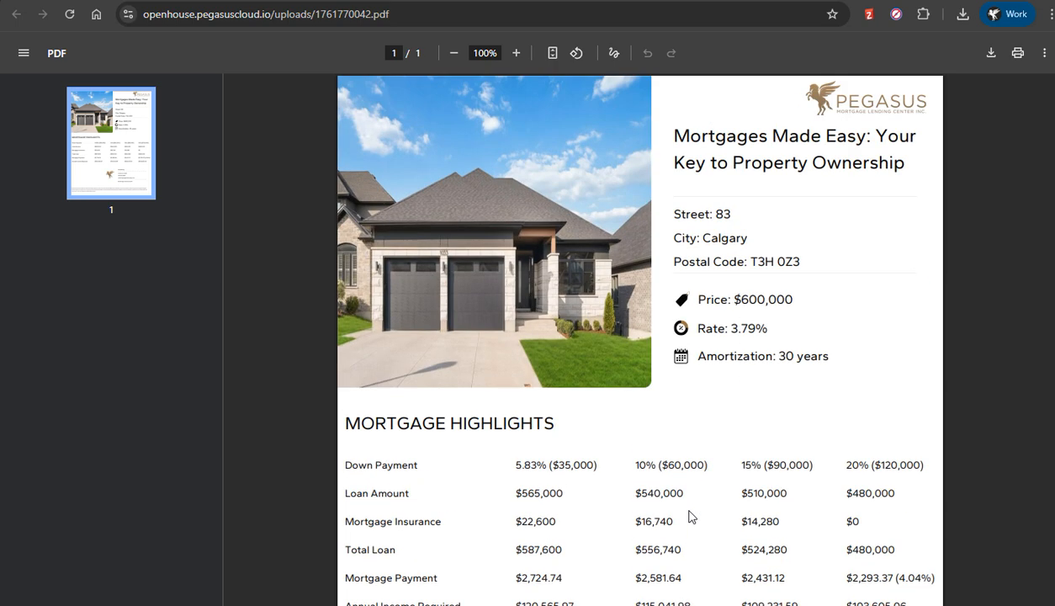
# Step: Start downloading the feature sheet PDF to the Downloads folder, and cancel without saving
pyautogui.click(992, 53)
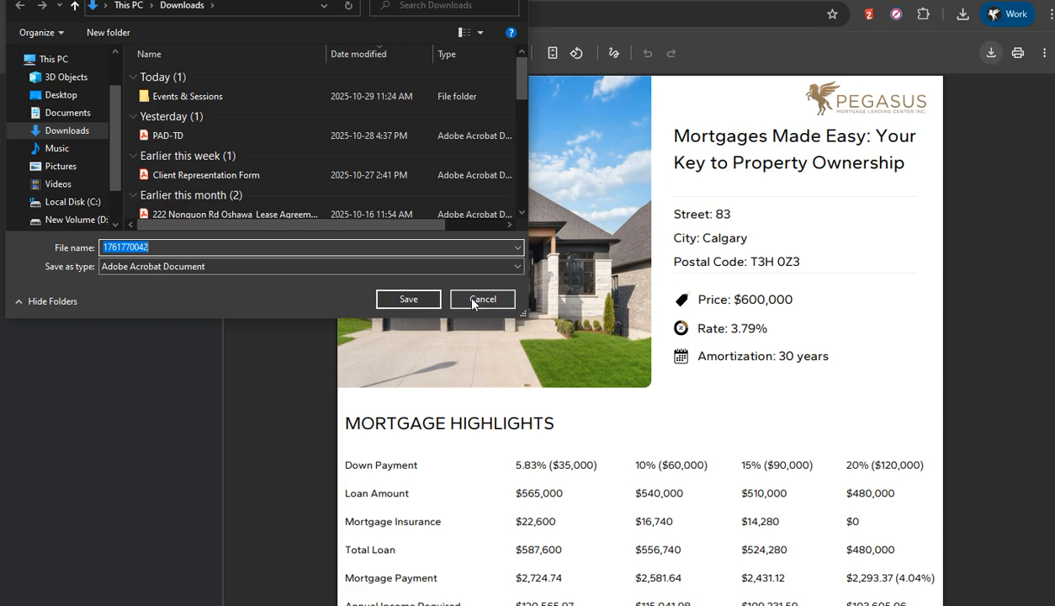
pyautogui.click(477, 300)
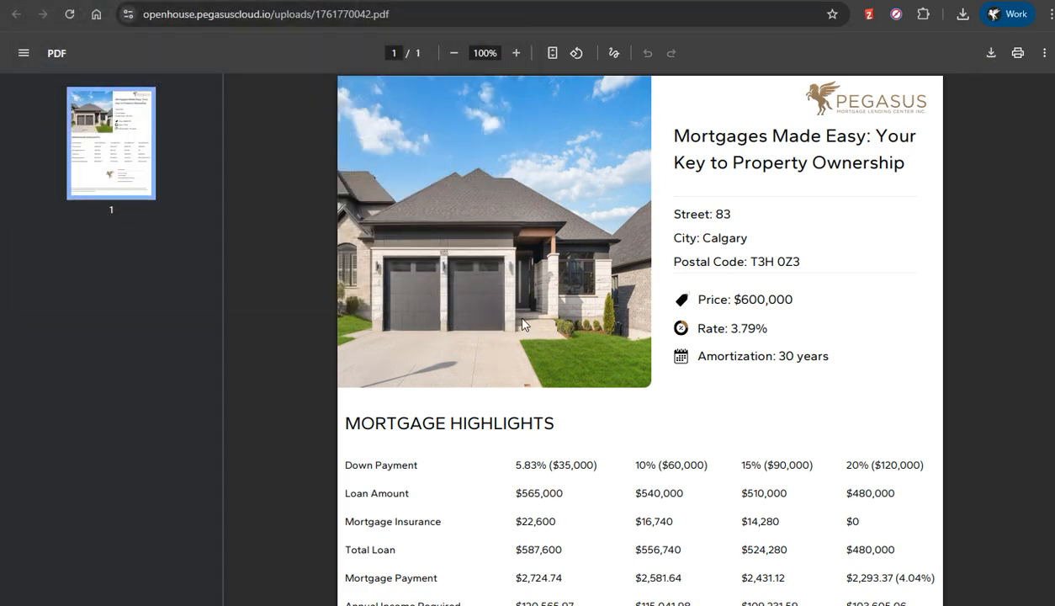